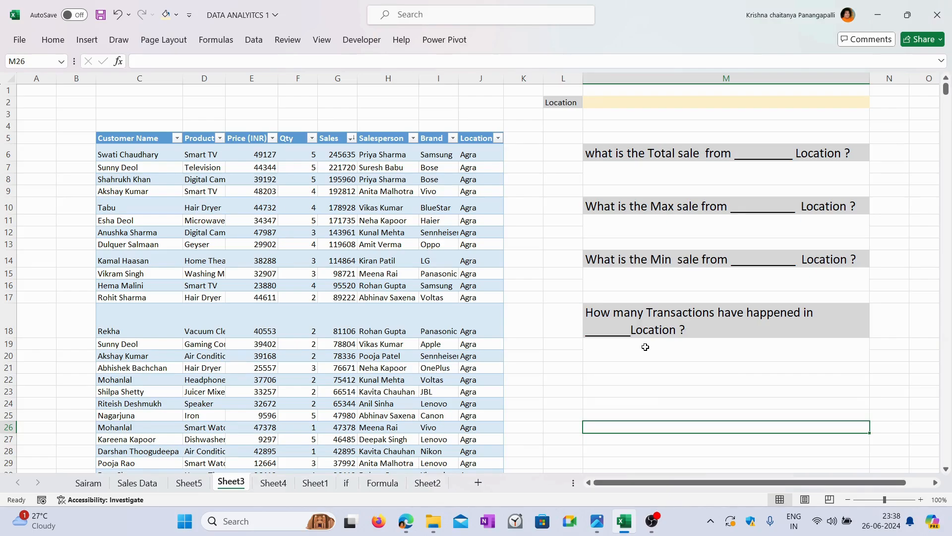
click(701, 155)
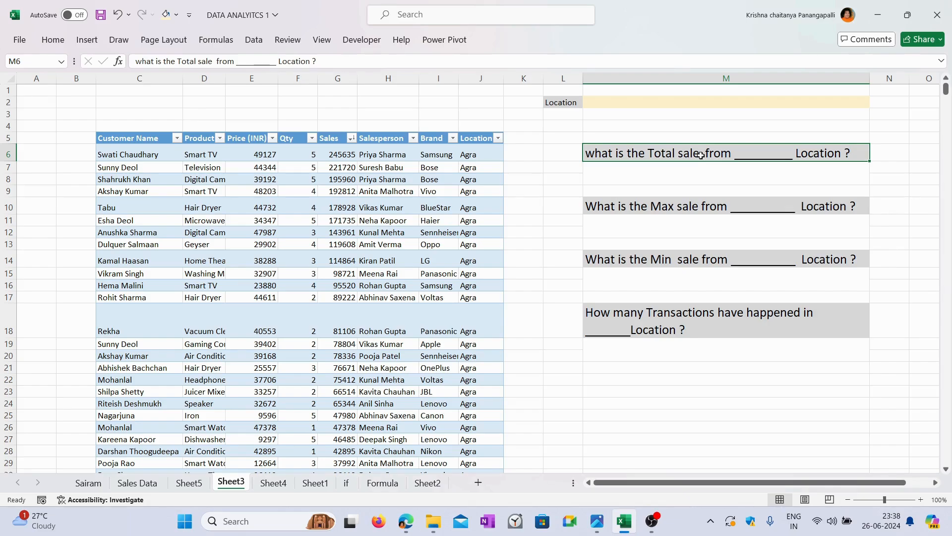
click(693, 176)
click(712, 206)
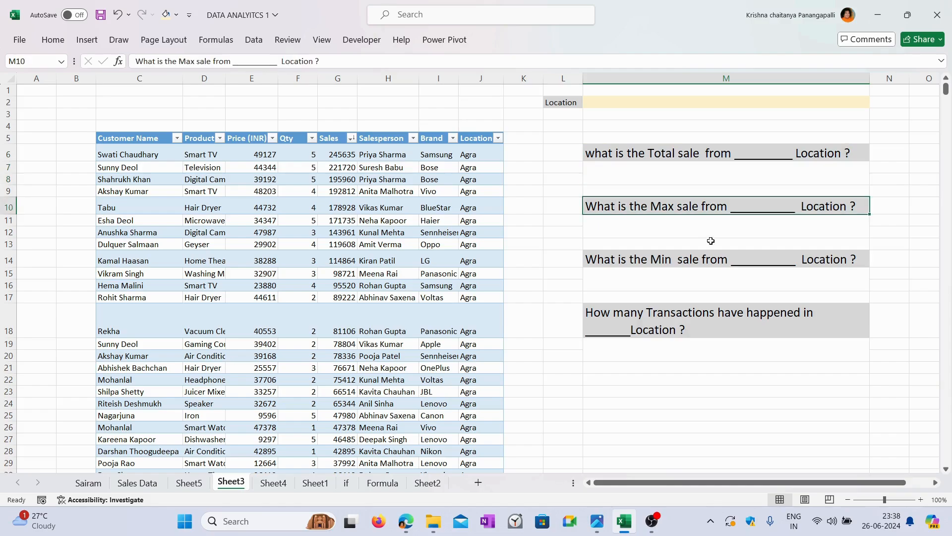
click(711, 227)
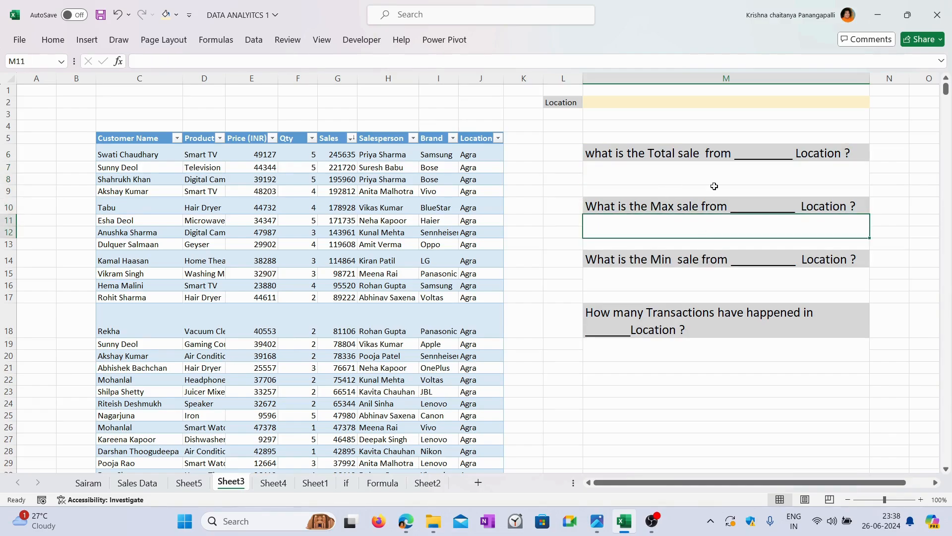
click(687, 155)
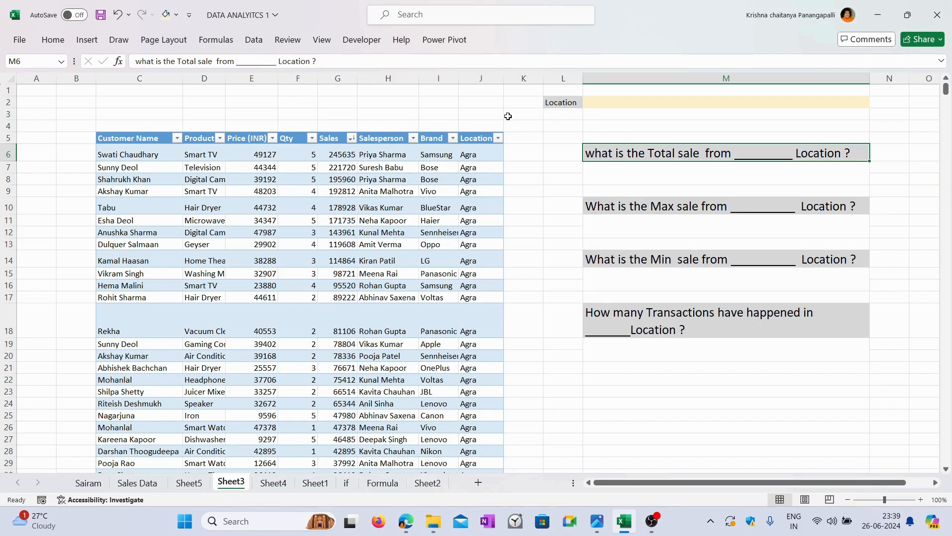
Filter the sales table's Location column to show only Agra.
click(498, 139)
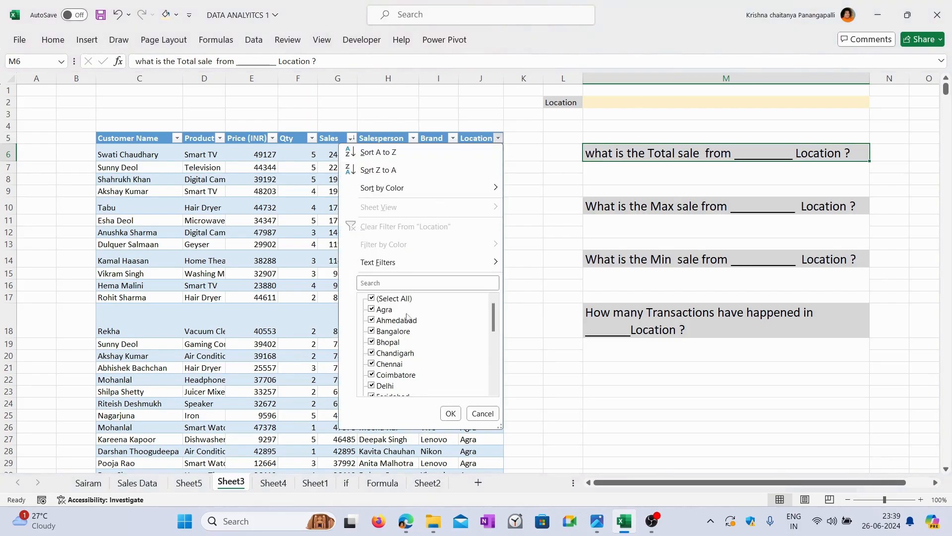
click(372, 299)
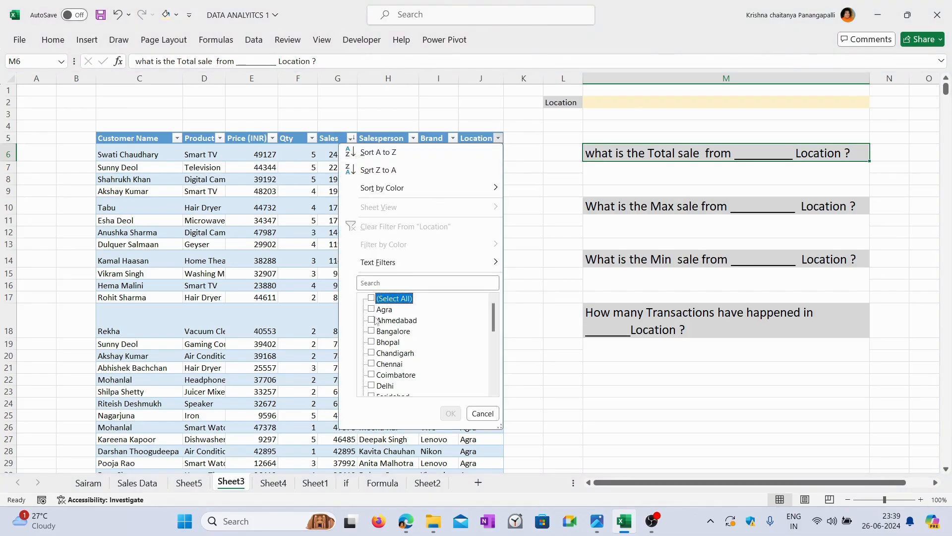
click(372, 309)
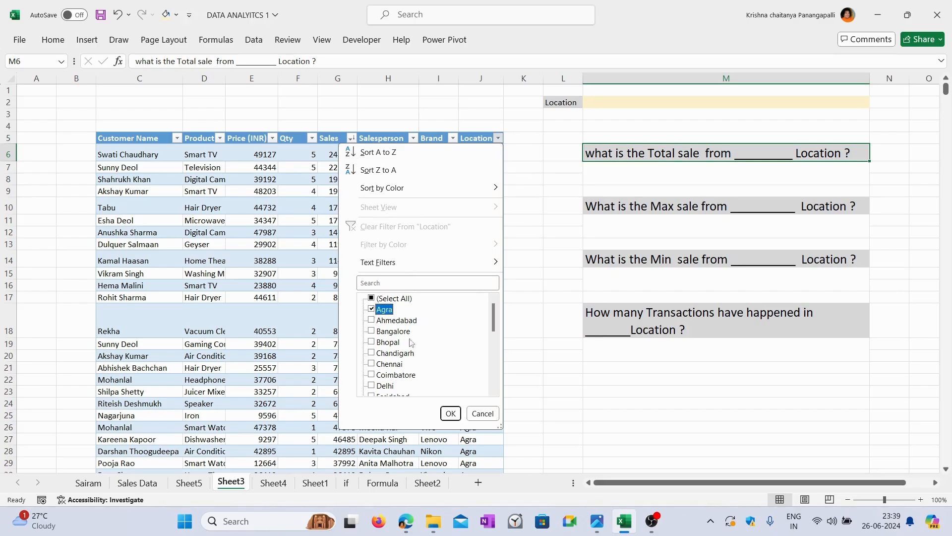
click(451, 413)
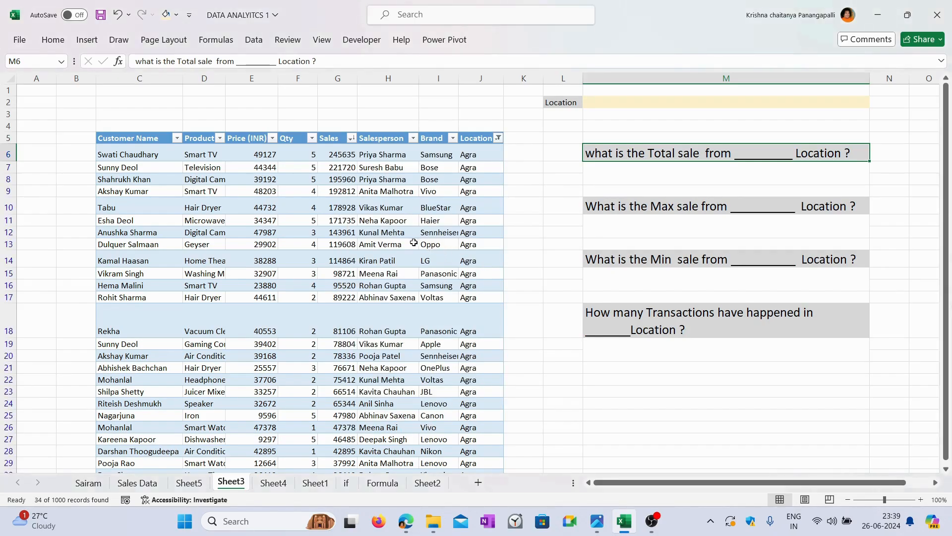
Check the Sales total in the total row at the end of the filtered table.
scroll(374, 249, down, 6)
scroll(374, 249, down, 1)
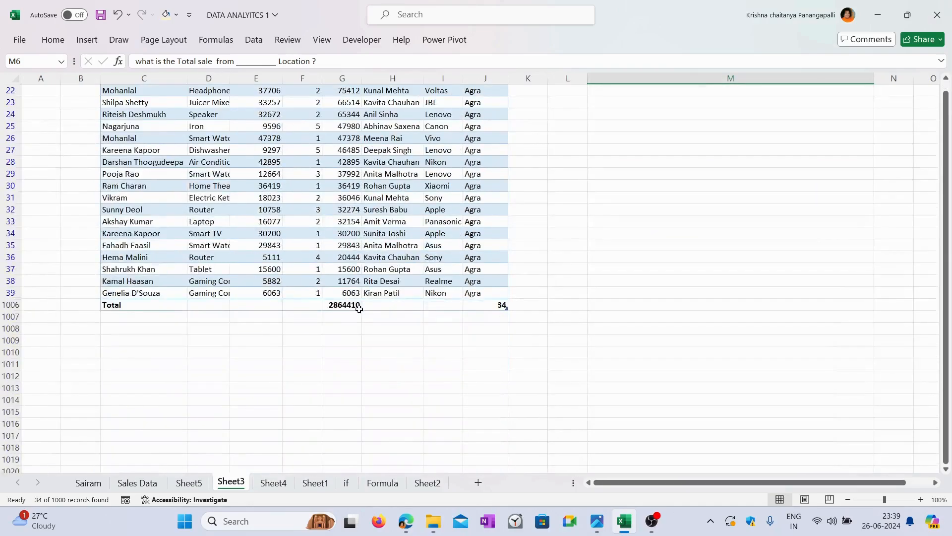
click(341, 306)
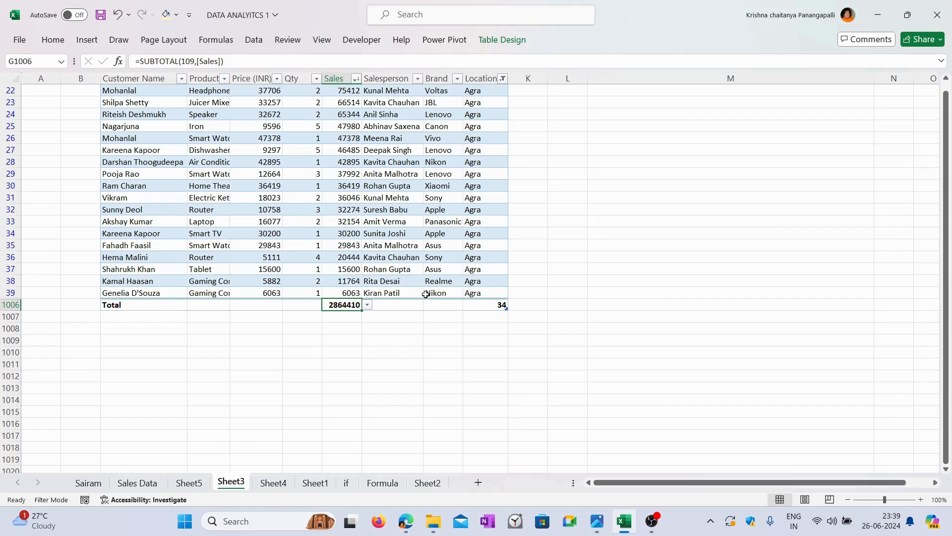
scroll(425, 294, up, 7)
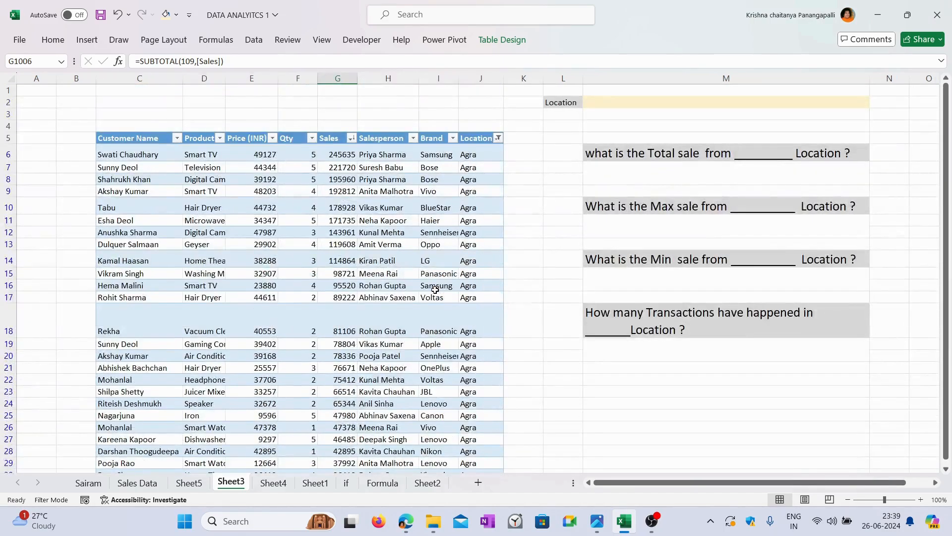
click(718, 175)
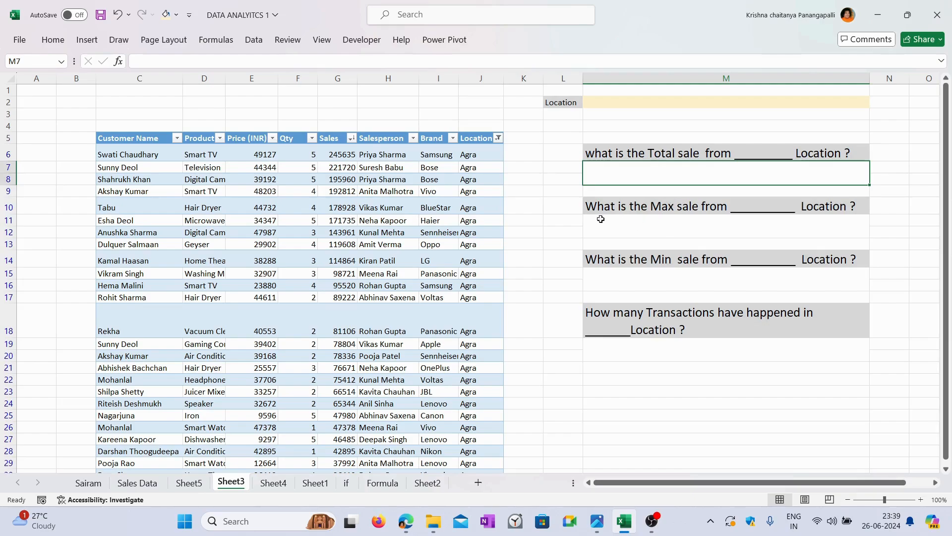
Sort the filtered table by Sales from largest to smallest and select the highest sale.
click(694, 223)
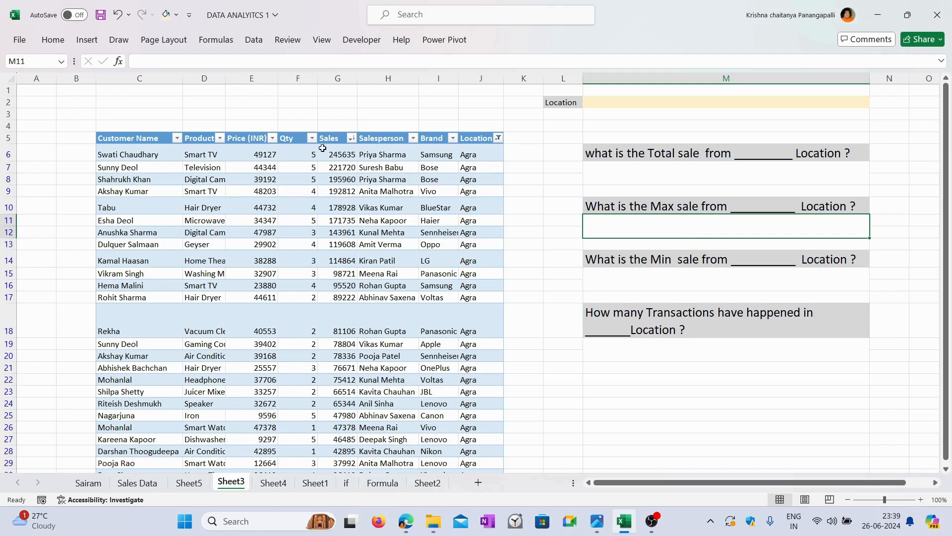
click(352, 138)
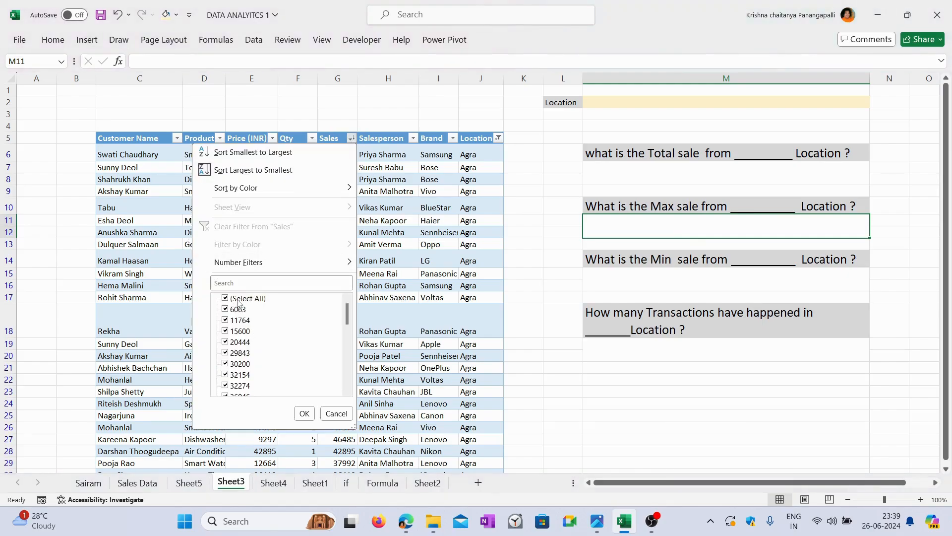
click(254, 169)
click(332, 154)
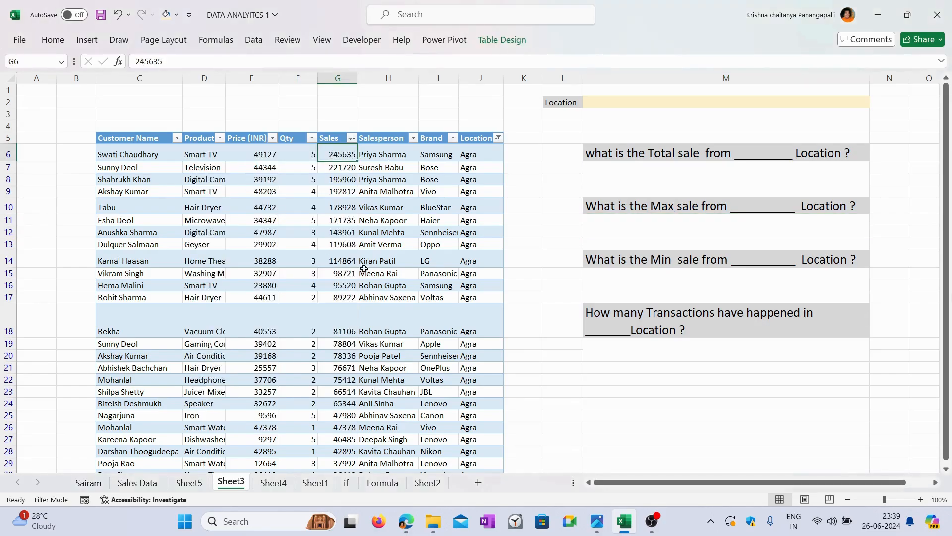
Sort the filtered table by Sales from smallest to largest and check the lowest sale.
click(714, 276)
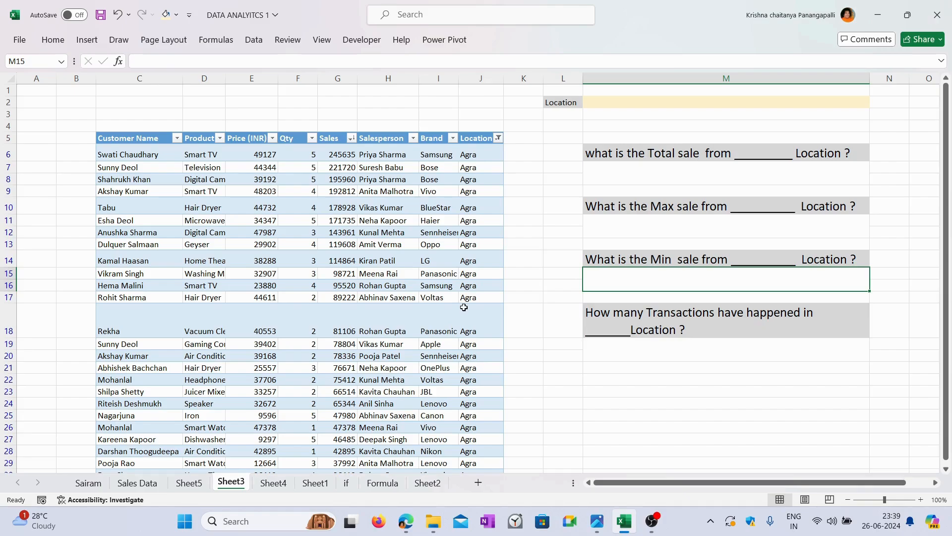
click(351, 138)
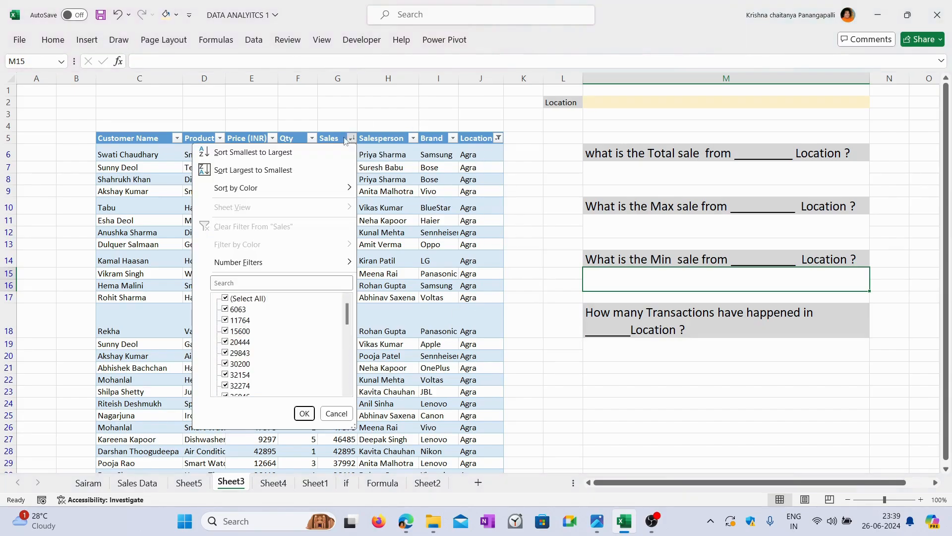
click(277, 157)
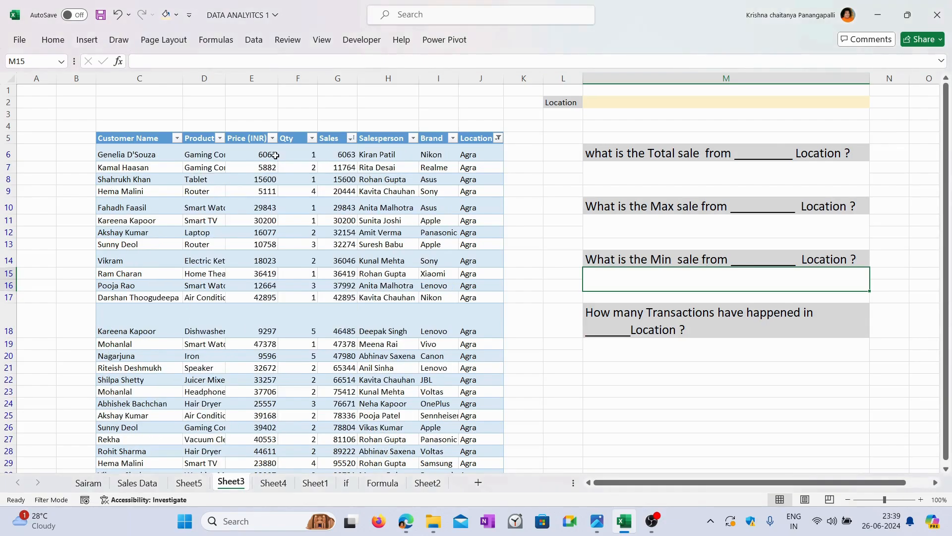
click(347, 154)
click(726, 276)
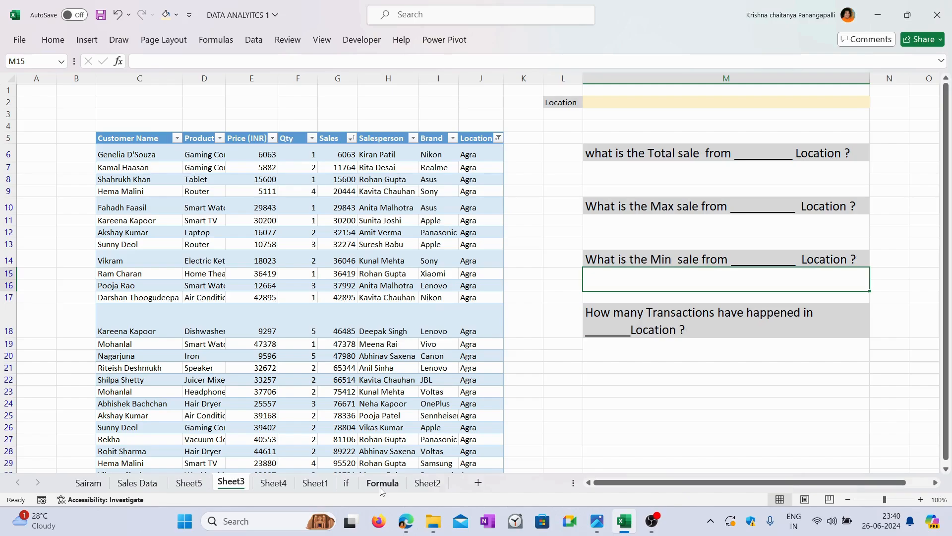
Try to rename the sales table as Data.
click(372, 272)
click(503, 42)
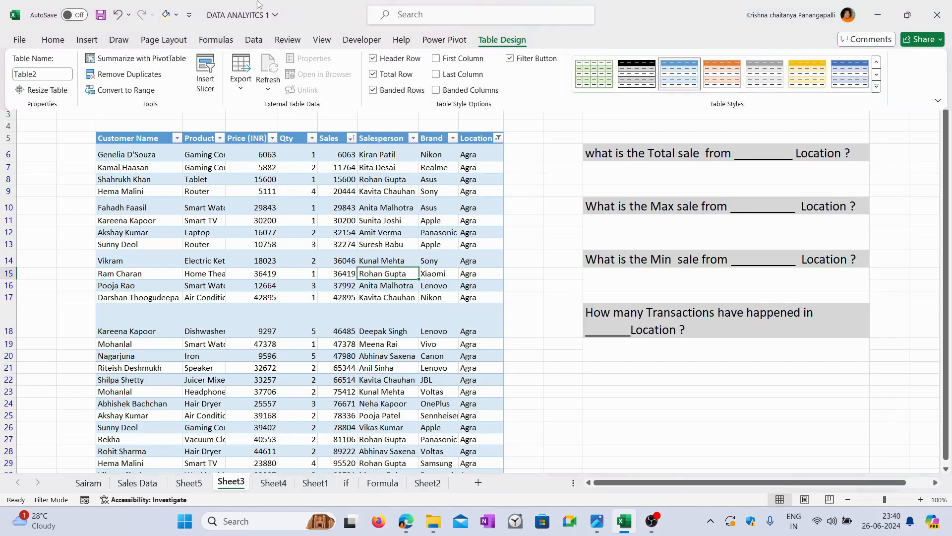
click(25, 74)
drag(25, 75, 37, 75)
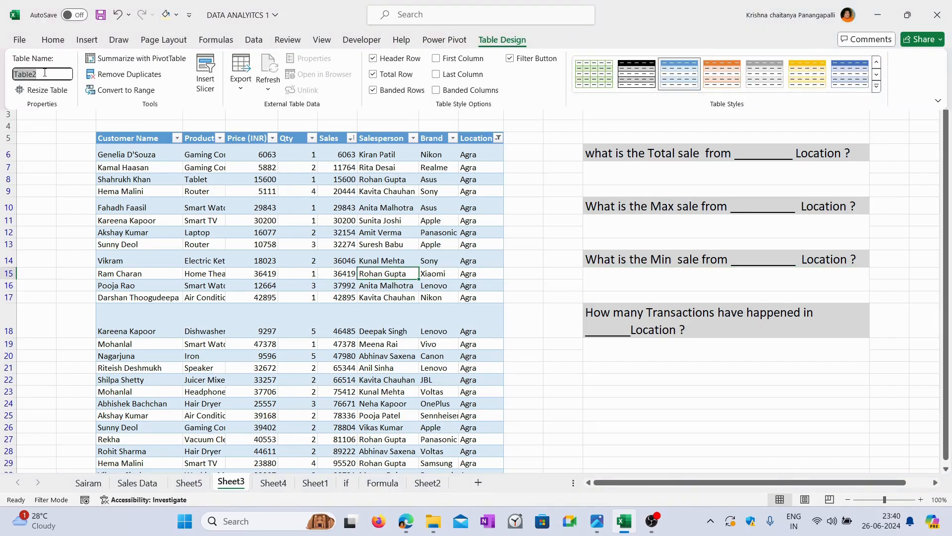
text(Data)
key(Return)
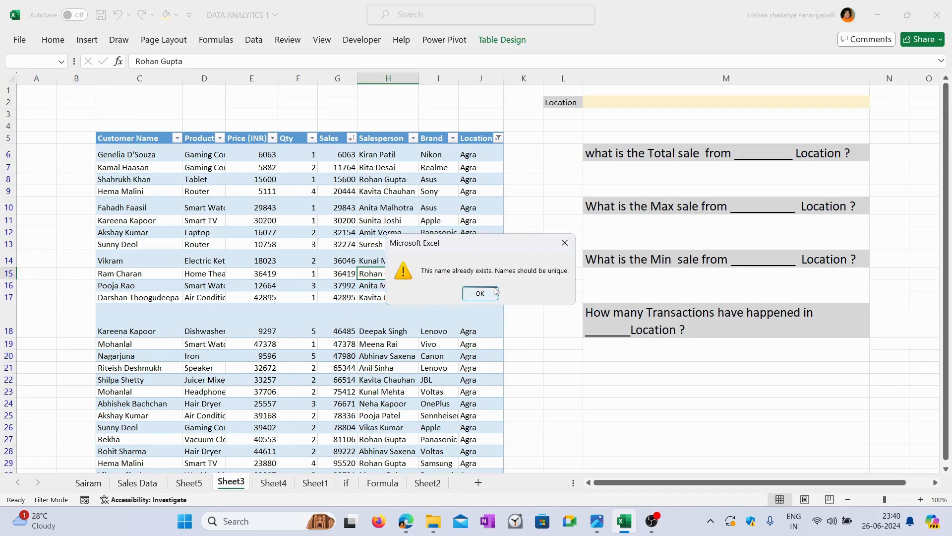
click(480, 293)
Rename the sales table as D.
click(486, 38)
click(56, 75)
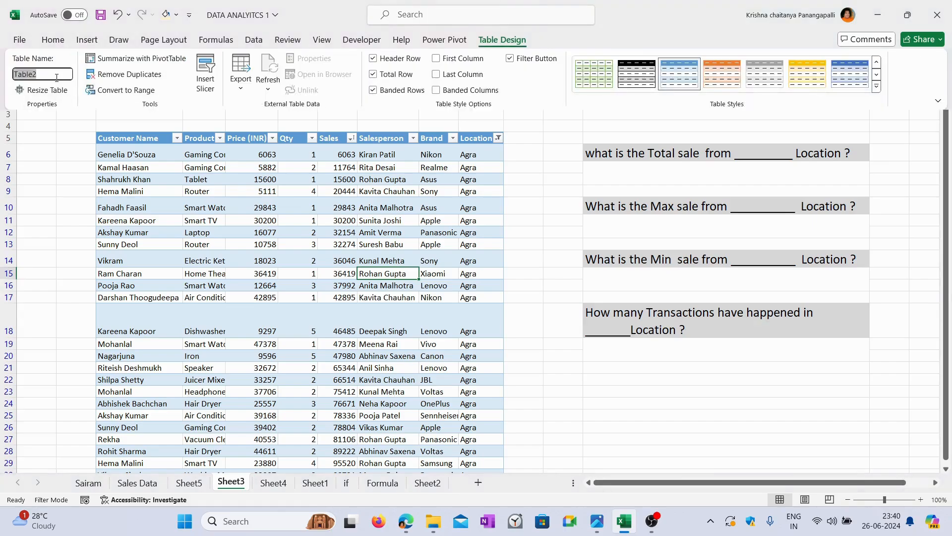
text(D)
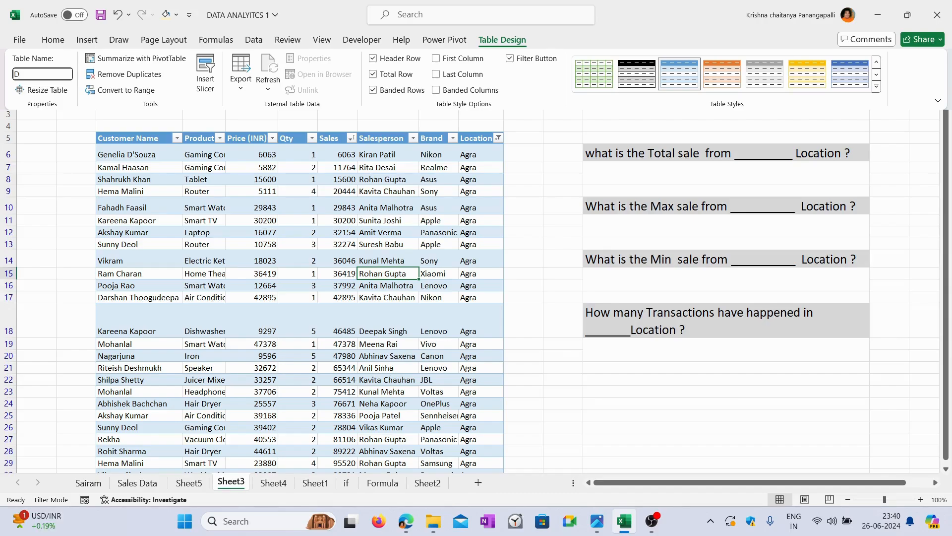
click(536, 244)
click(559, 254)
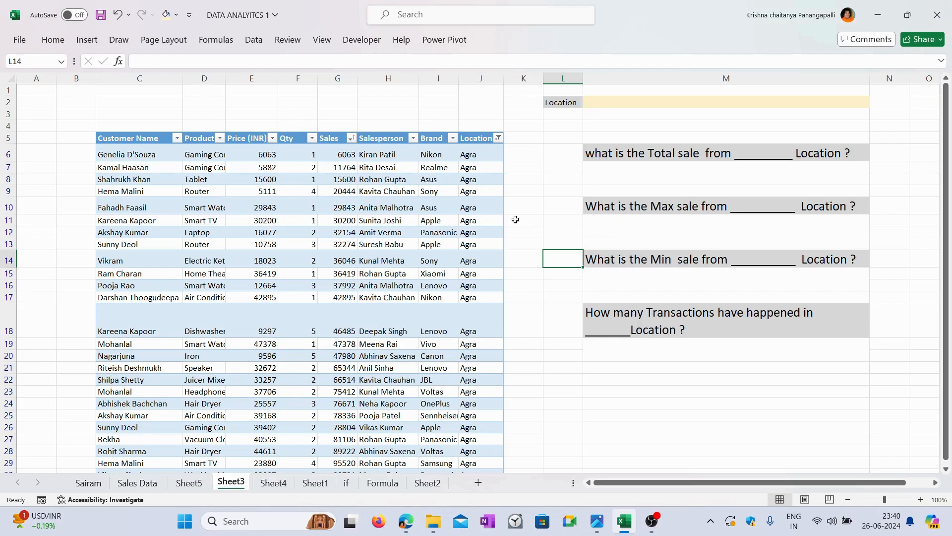
click(433, 209)
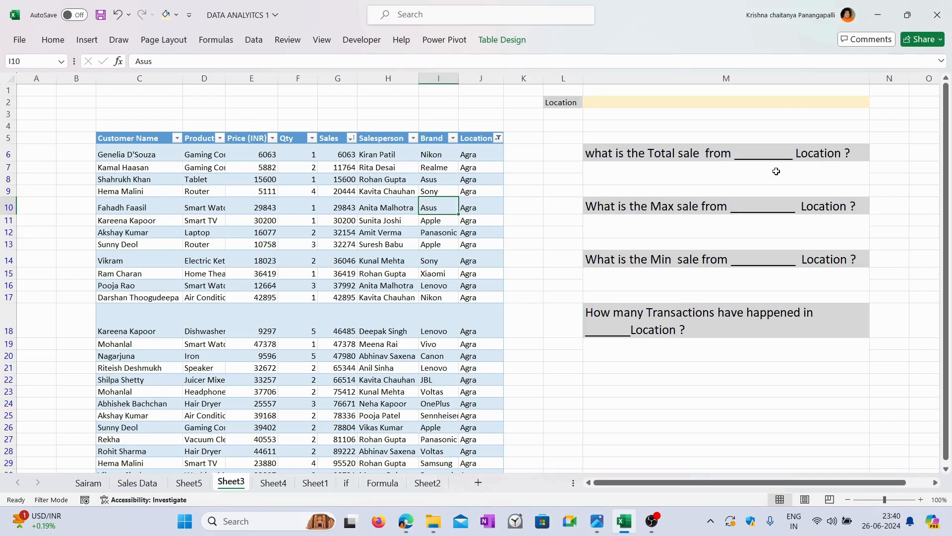
click(770, 154)
click(769, 171)
click(766, 199)
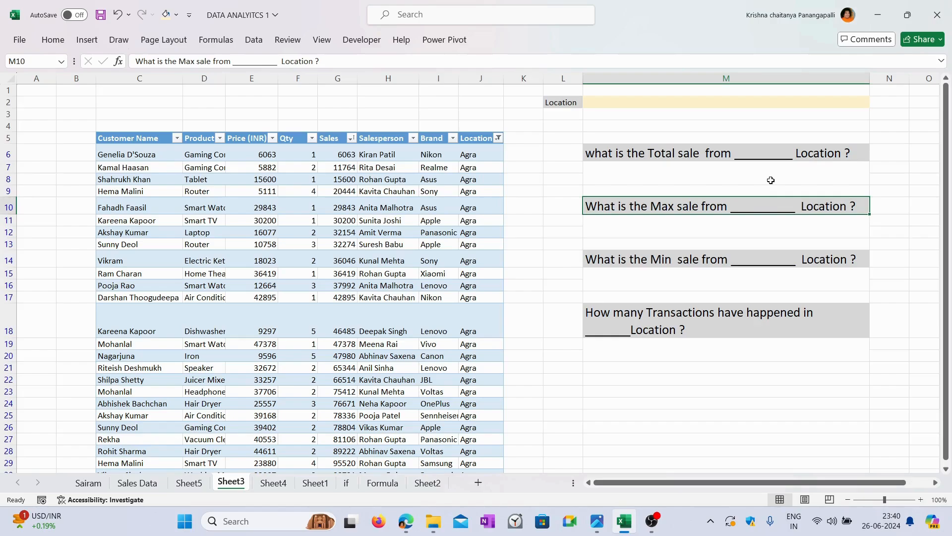
Start a SUMIFS formula in the cell below the total sale question, with the table's Sales column as the sum range.
click(770, 180)
text(=s)
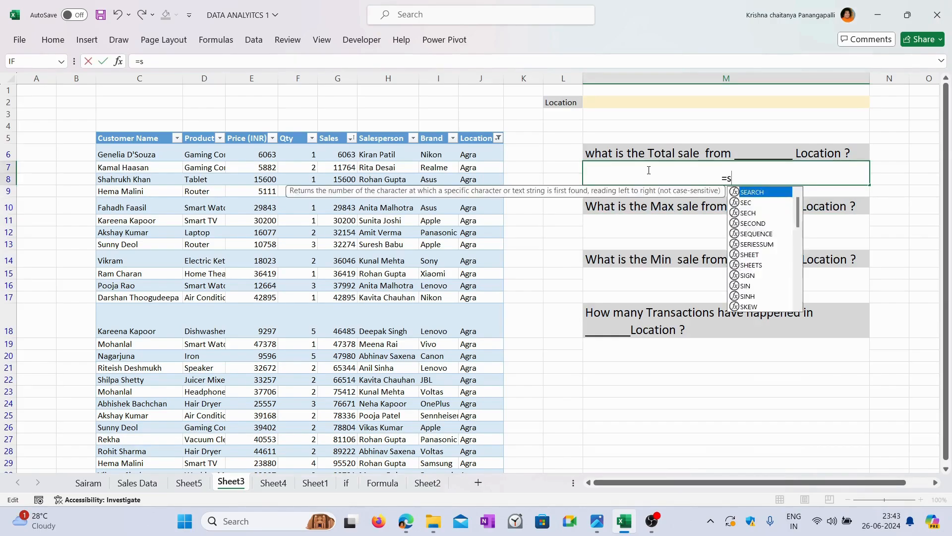
text(umifs)
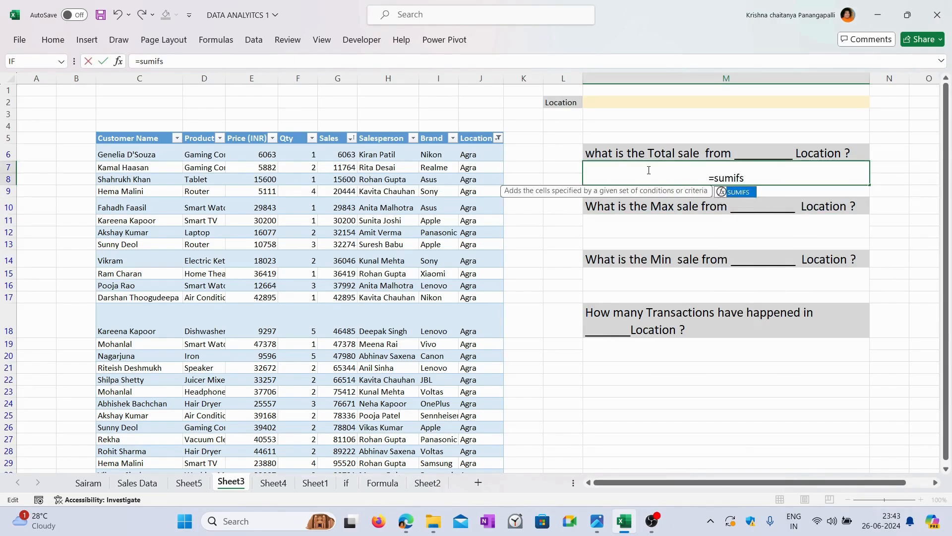
key(Tab)
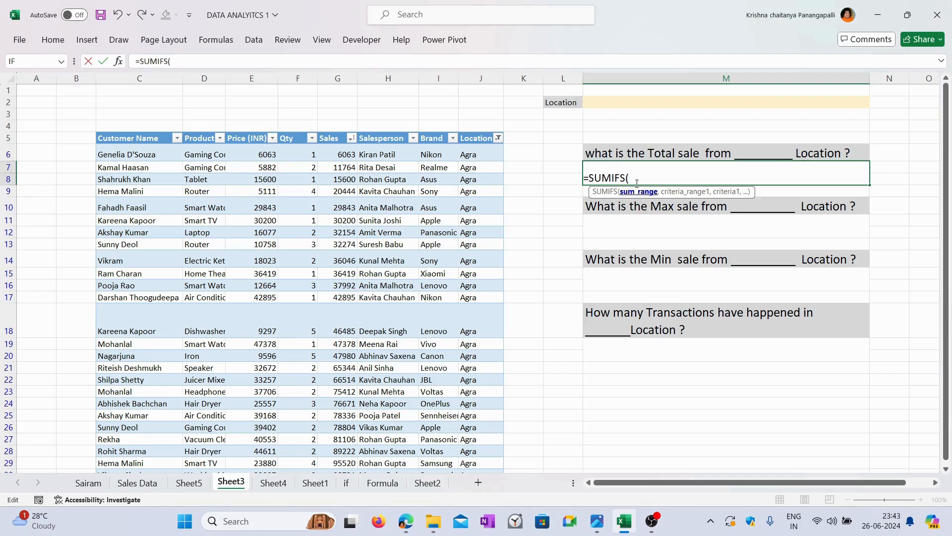
click(336, 132)
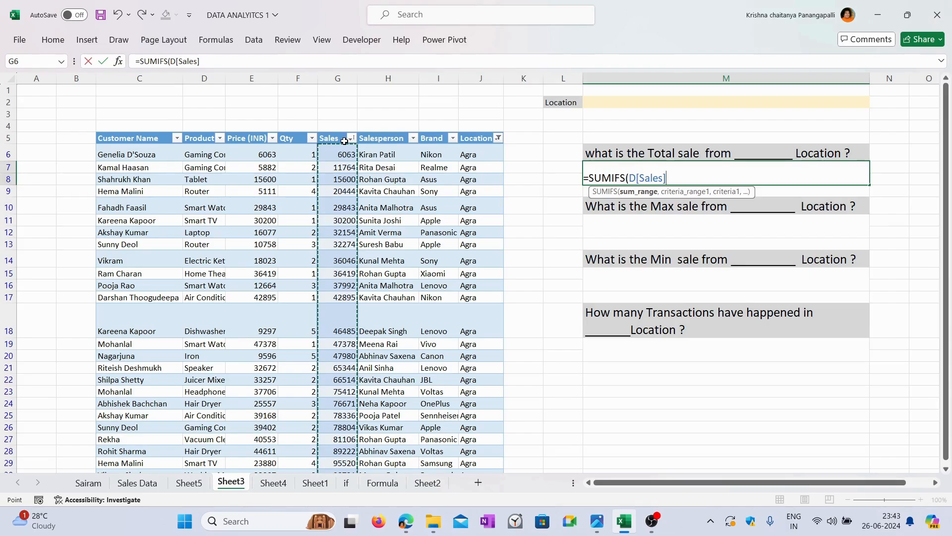
text(,)
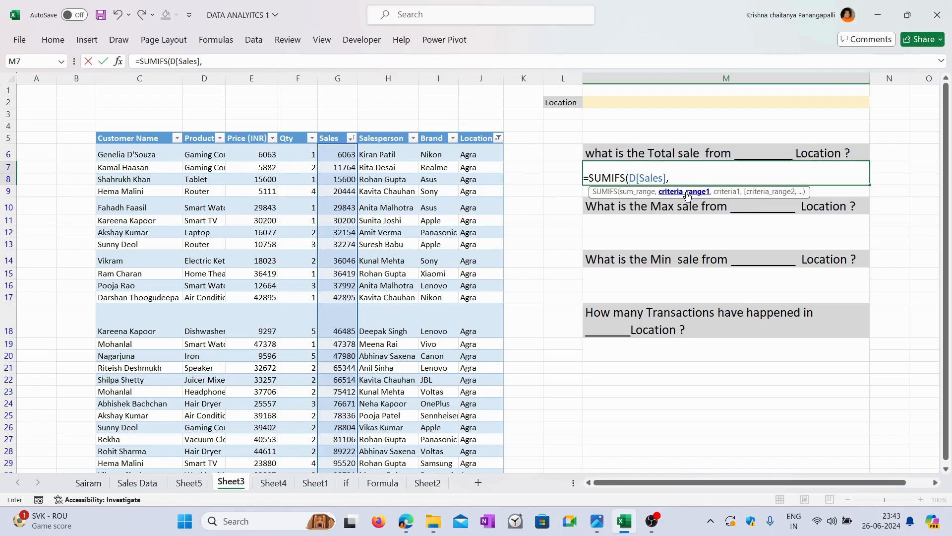
Complete the SUMIFS formula with the Location column as criteria range and "Agra" as the criterion, and enter it.
click(482, 133)
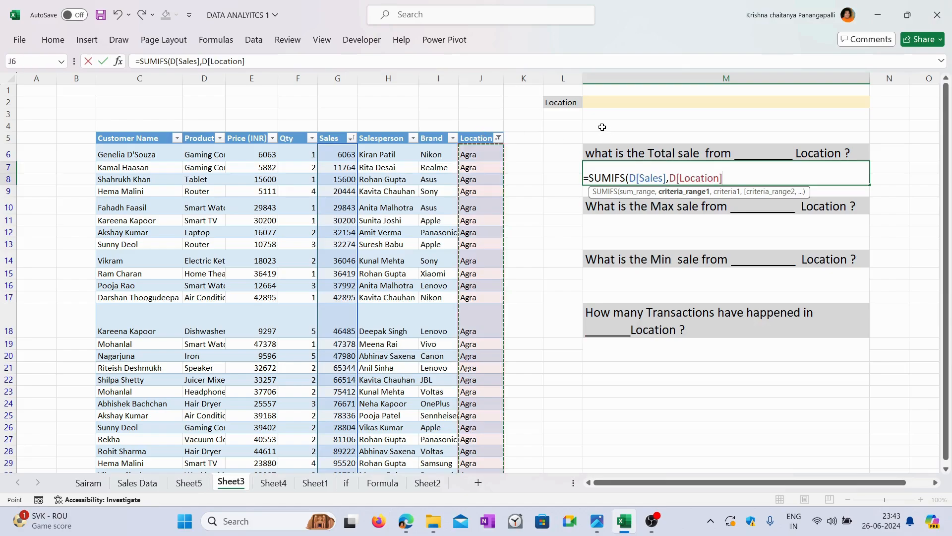
text(,)
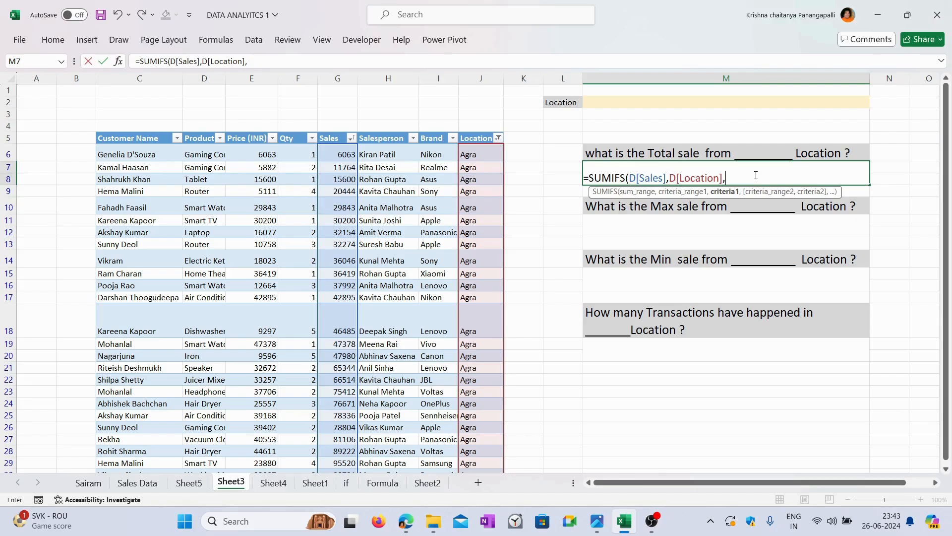
text("Agra"))
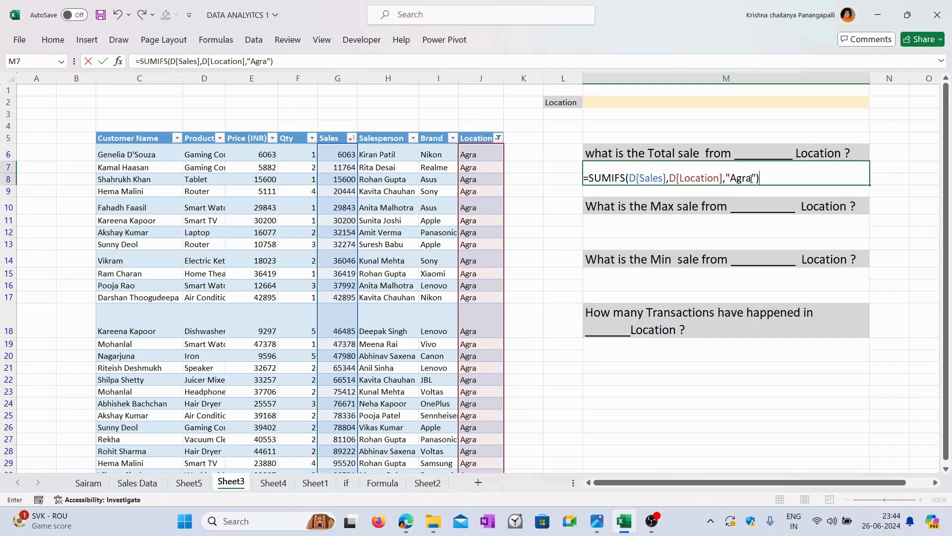
drag(755, 179, 730, 180)
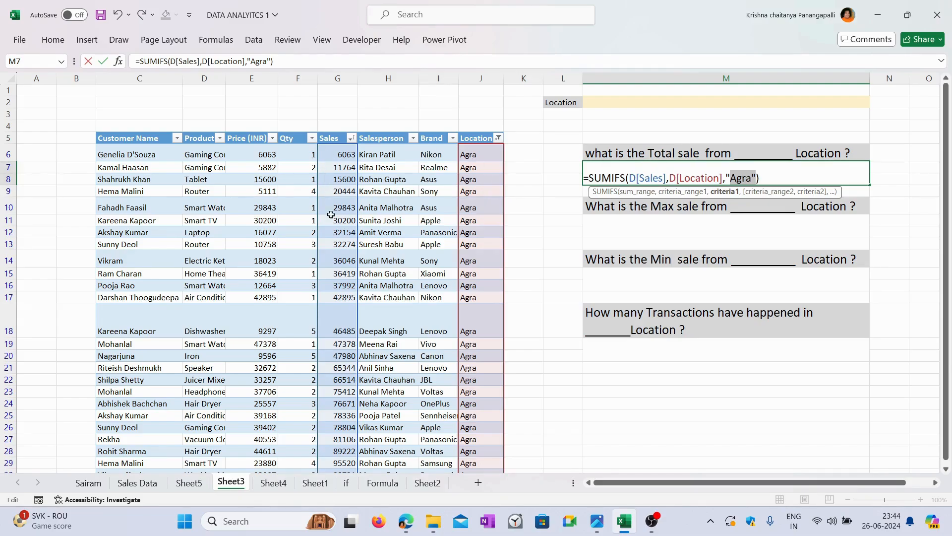
click(780, 175)
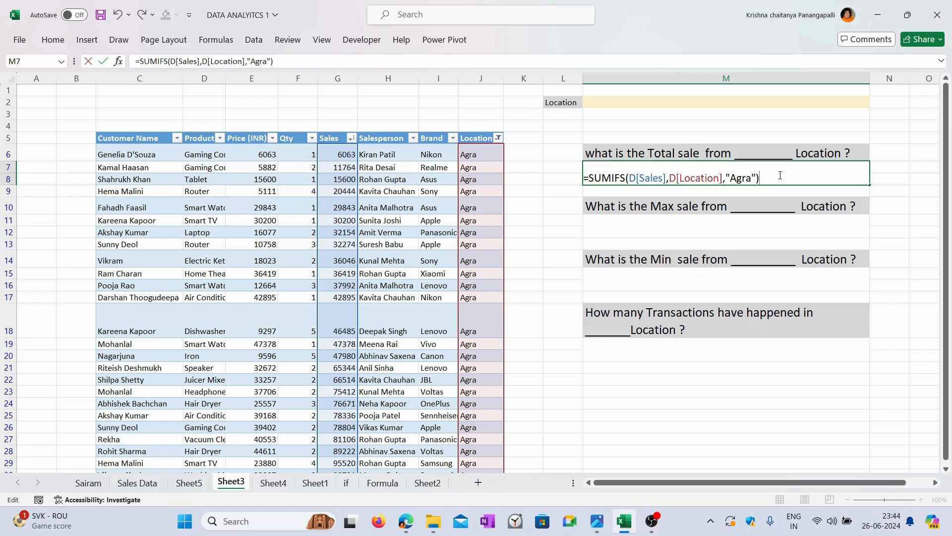
key(Return)
click(745, 174)
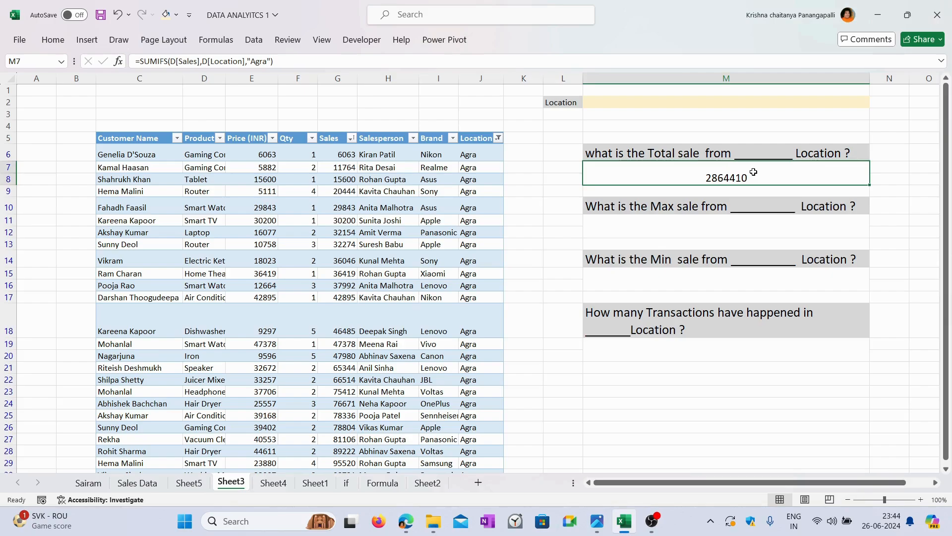
Reapply the table's Location filter with only Agra selected.
click(498, 138)
click(393, 299)
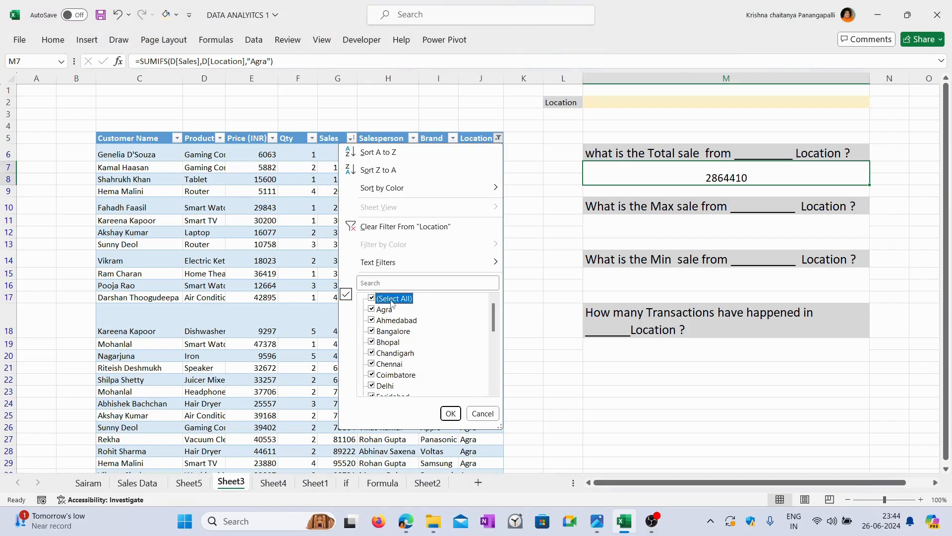
click(393, 299)
click(386, 310)
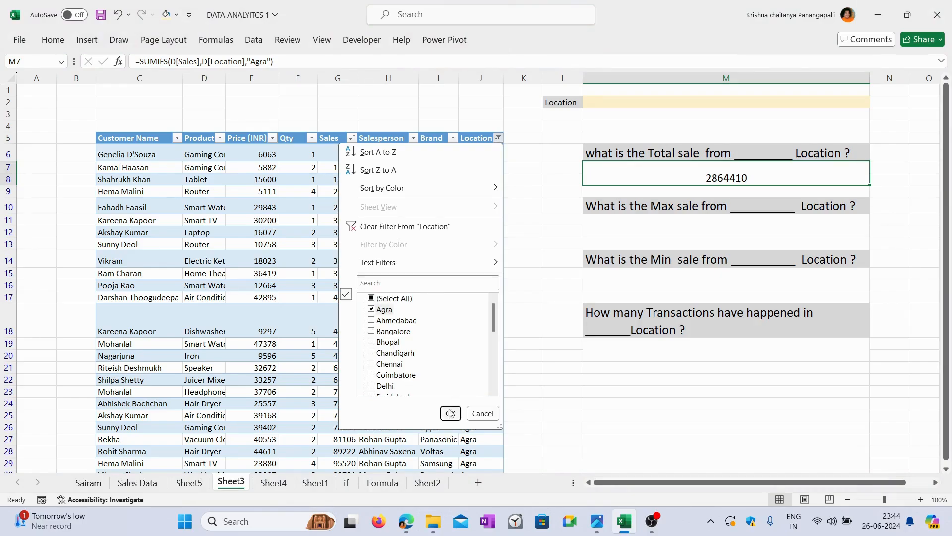
click(450, 413)
Compare the Sales total in the table's Total row with the SUMIFS answer.
scroll(378, 221, down, 5)
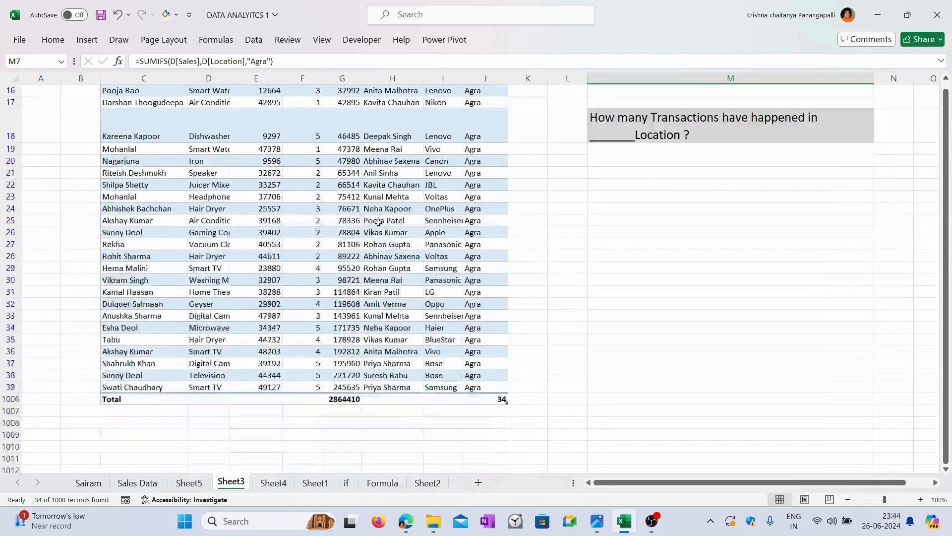
scroll(379, 222, down, 2)
click(347, 304)
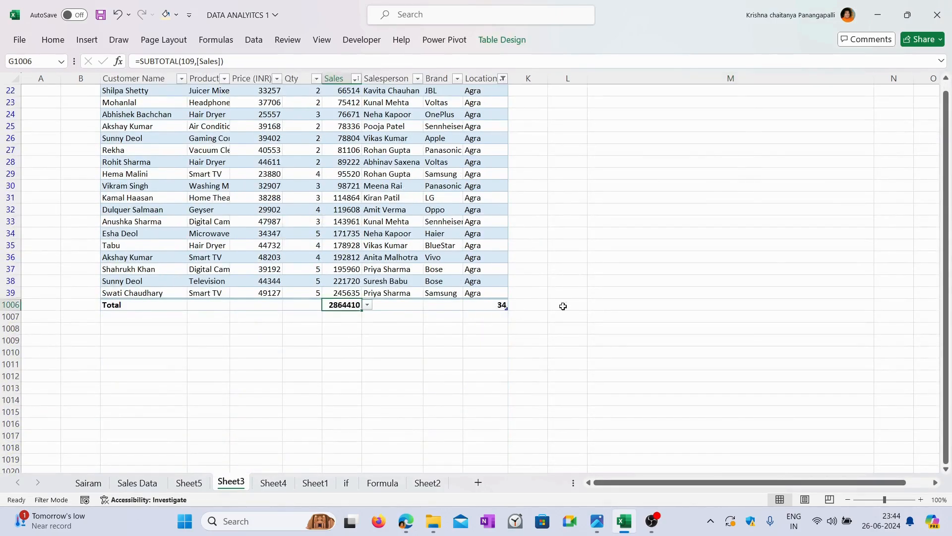
scroll(772, 273, up, 7)
click(735, 179)
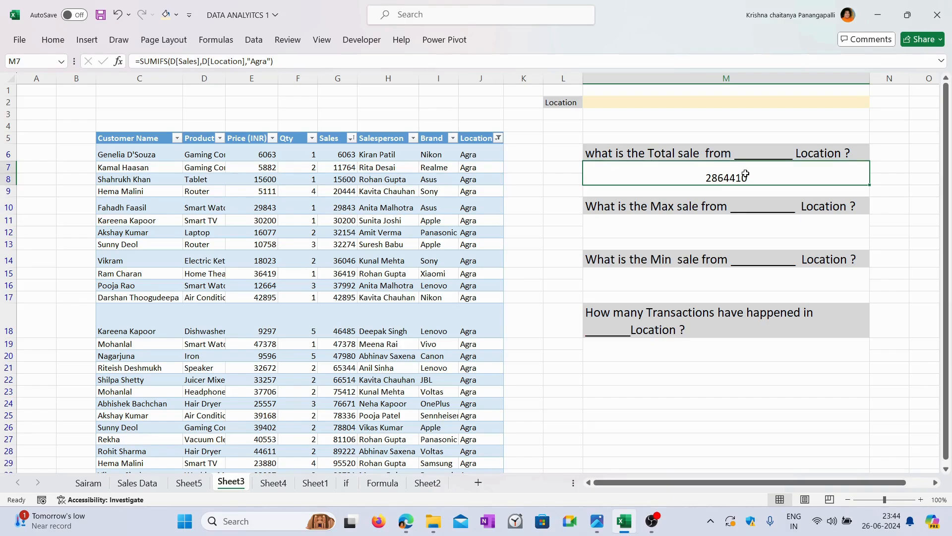
Copy the SUMIFS formula text without its equals sign into the cell below the Max sale question.
click(728, 226)
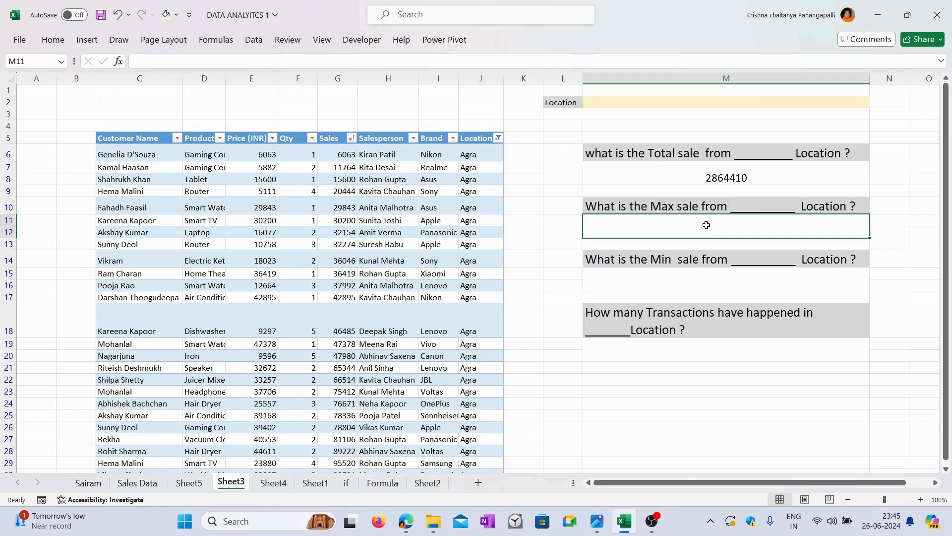
click(721, 178)
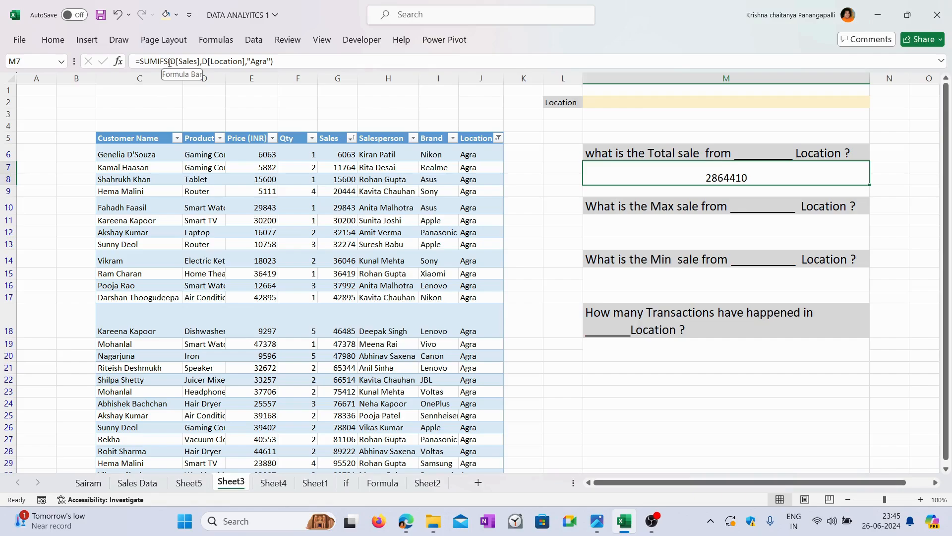
drag(304, 62, 143, 56)
key(ctrl+c)
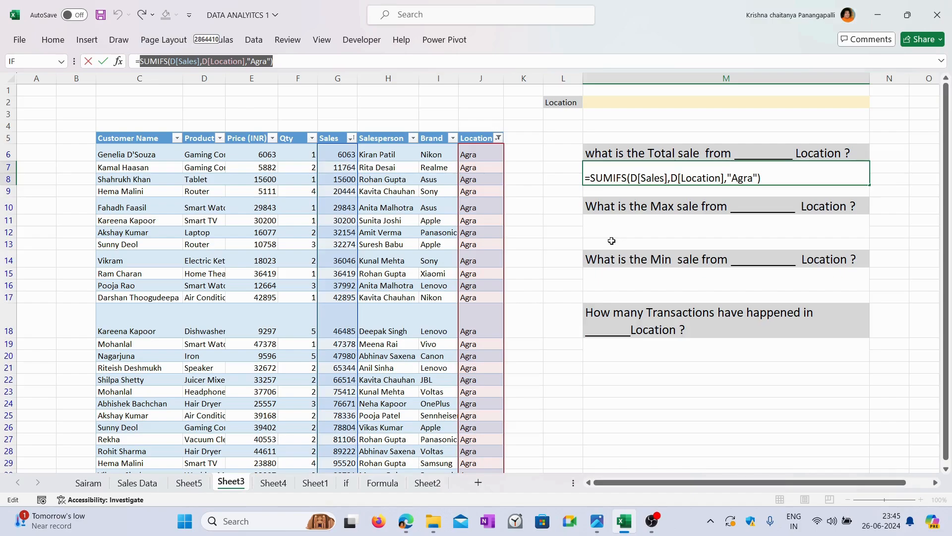
key(Escape)
double_click(721, 231)
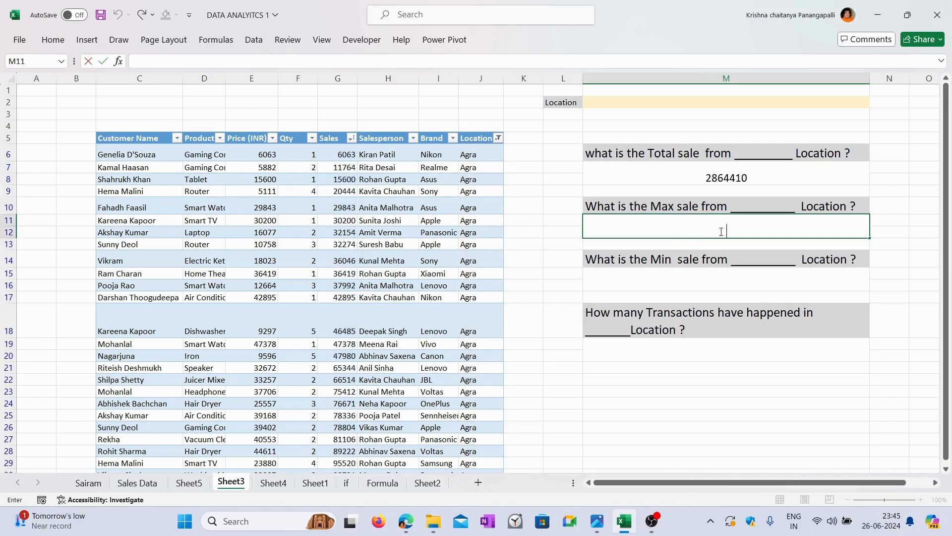
key(ctrl+v)
Turn the copied text into =MAXIFS(D[Sales],D[Location],"Agra") by replacing SUM with MAX and adding the equals sign.
drag(664, 231, 640, 231)
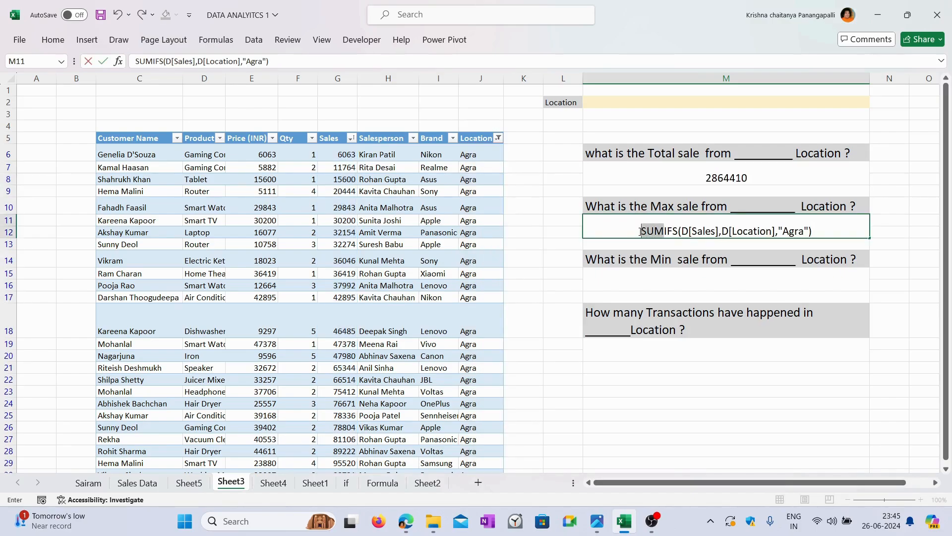
key(BackSpace)
text(MAX)
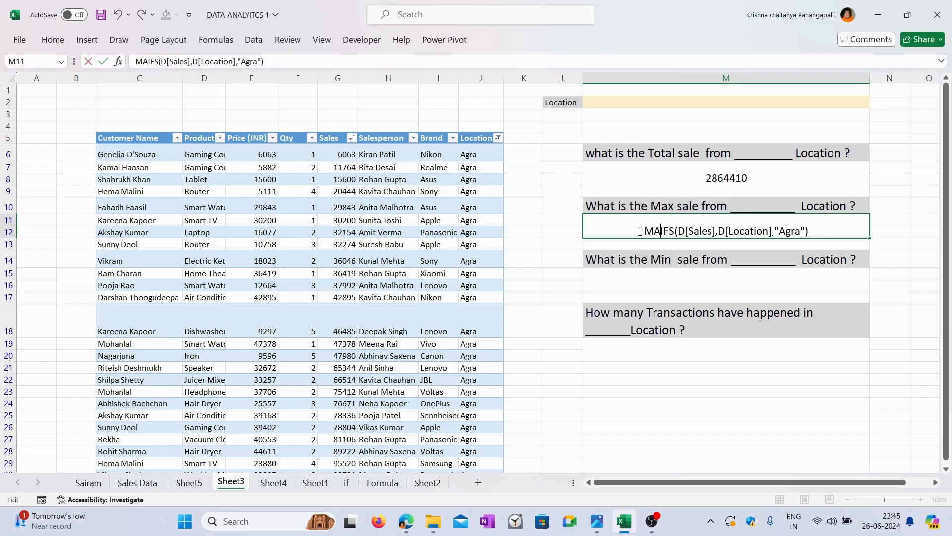
key(Delete)
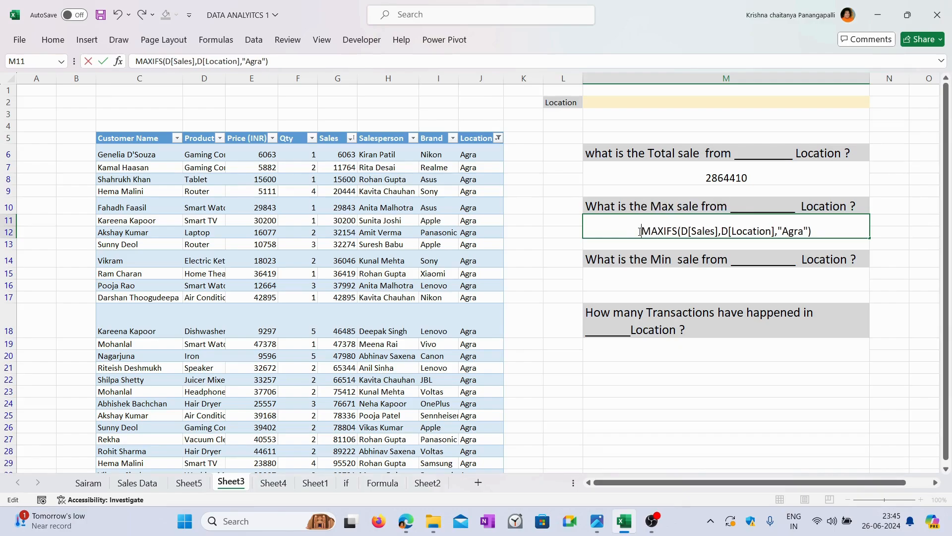
text(=)
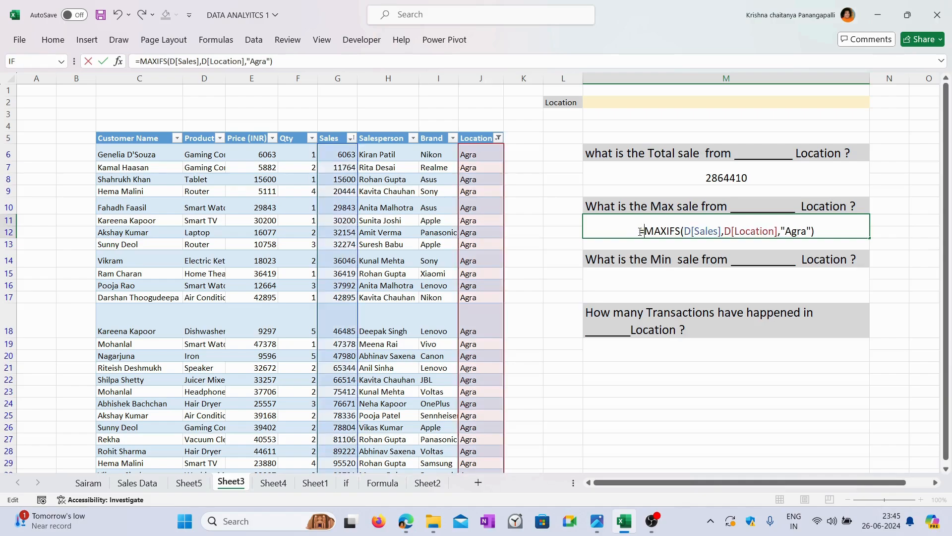
key(Return)
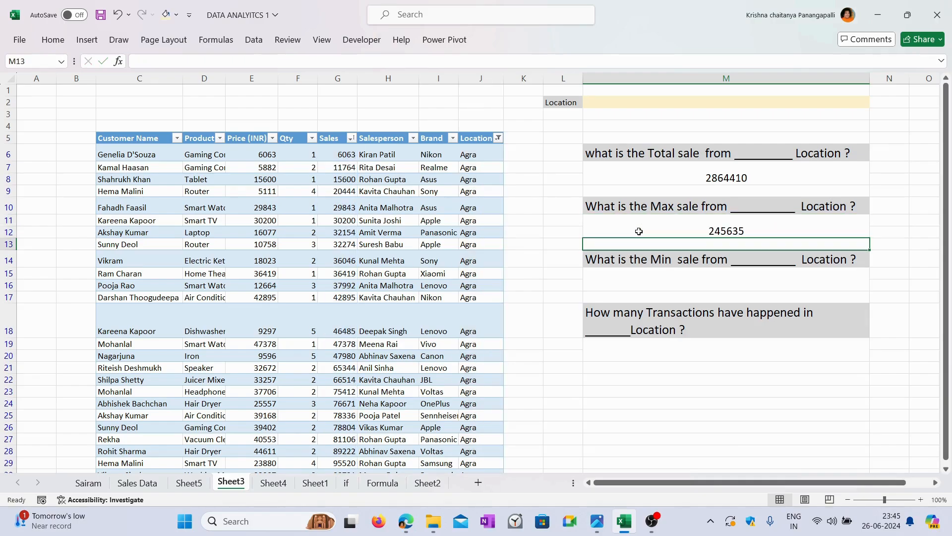
Review the ranges and criterion used by the MAXIFS formula in the Max sale answer.
click(713, 230)
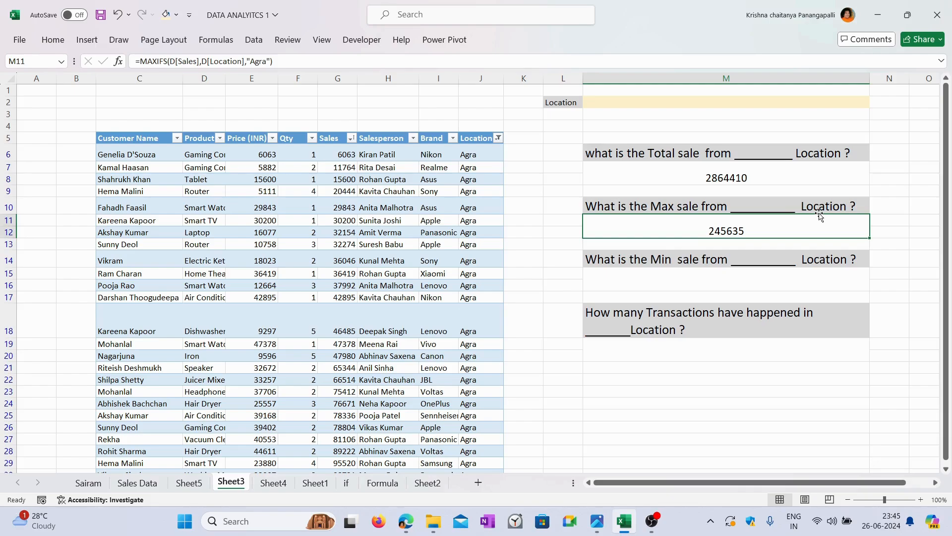
double_click(767, 224)
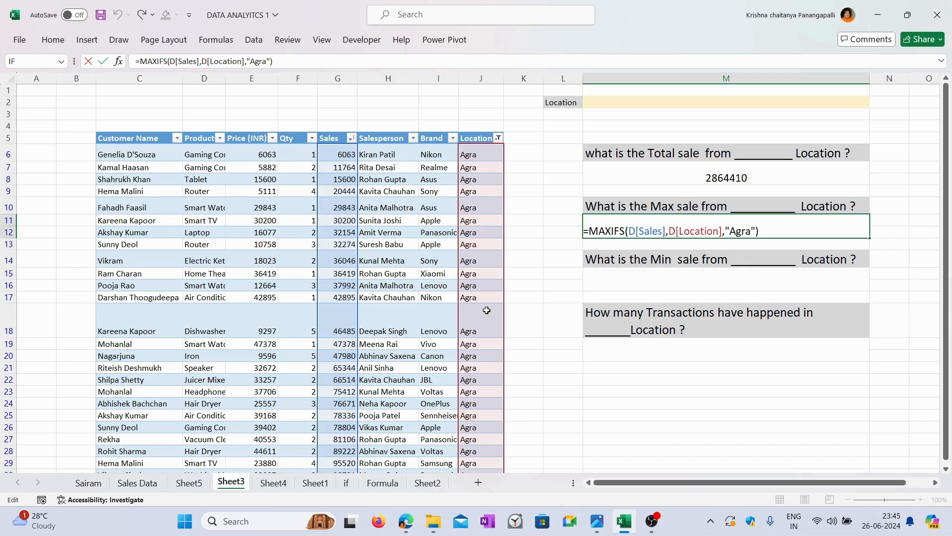
key(Return)
click(665, 226)
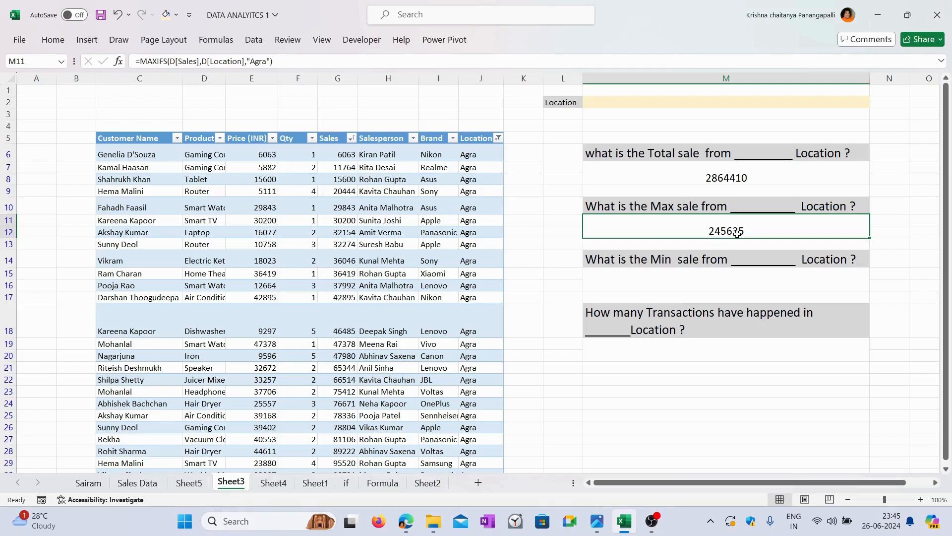
Sort the filtered table by Sales from largest to smallest and select the top sale to verify the MAXIFS answer.
click(350, 138)
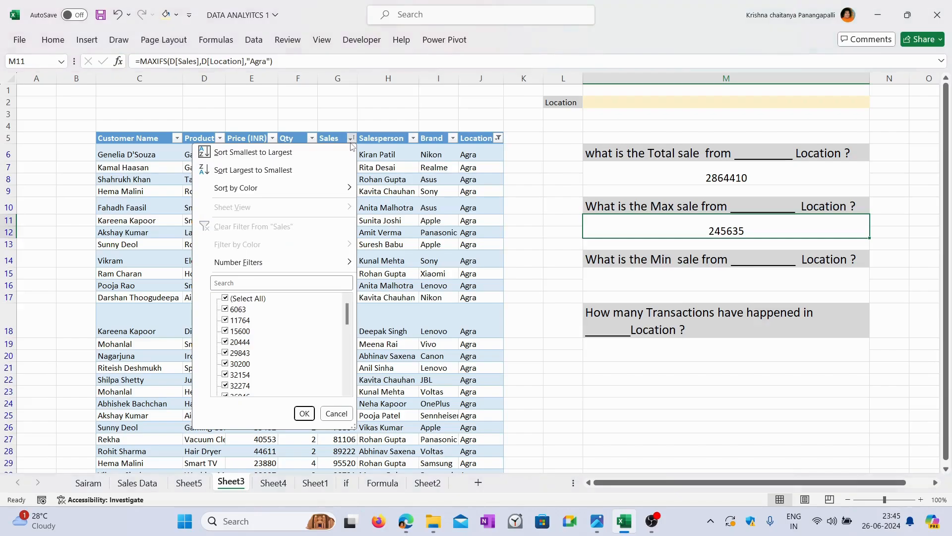
click(255, 169)
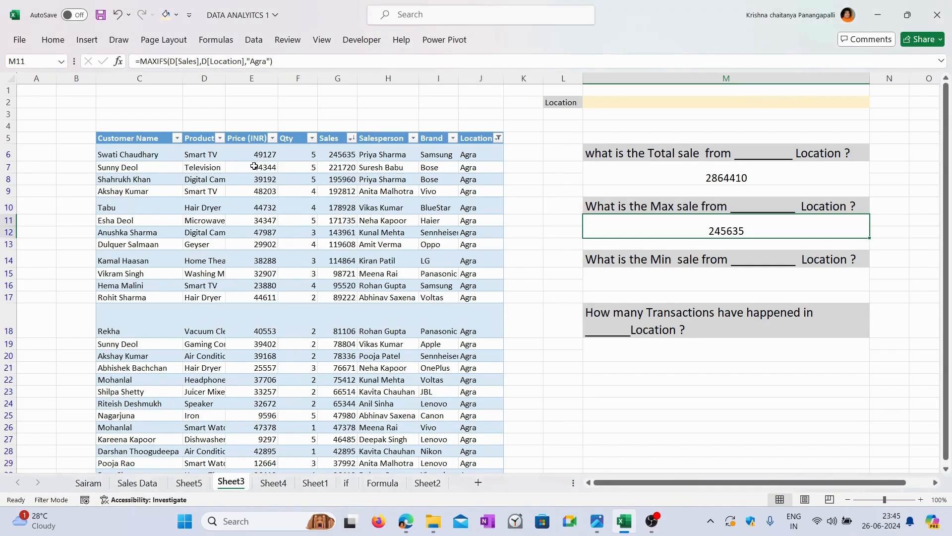
click(341, 154)
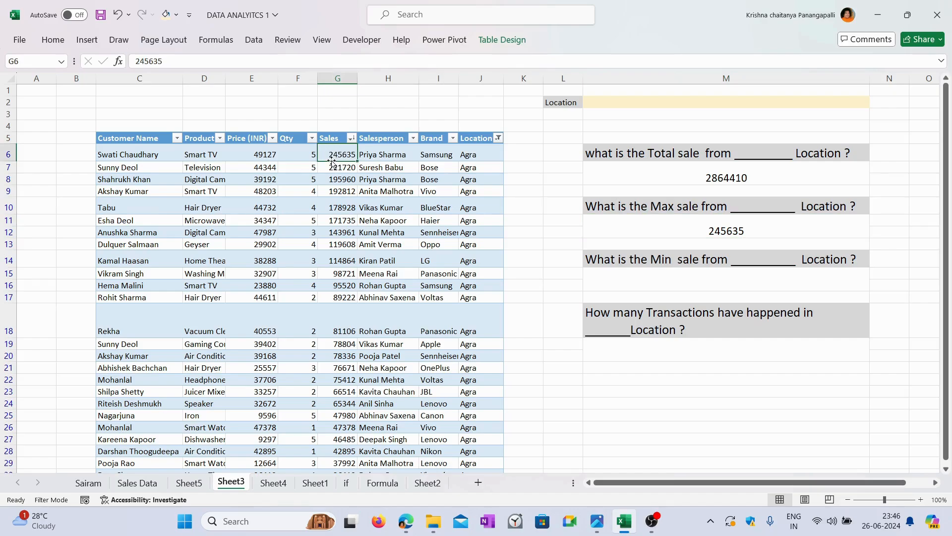
Copy the MAXIFS formula text without its equals sign into the answer cell below the Min sale question.
click(724, 270)
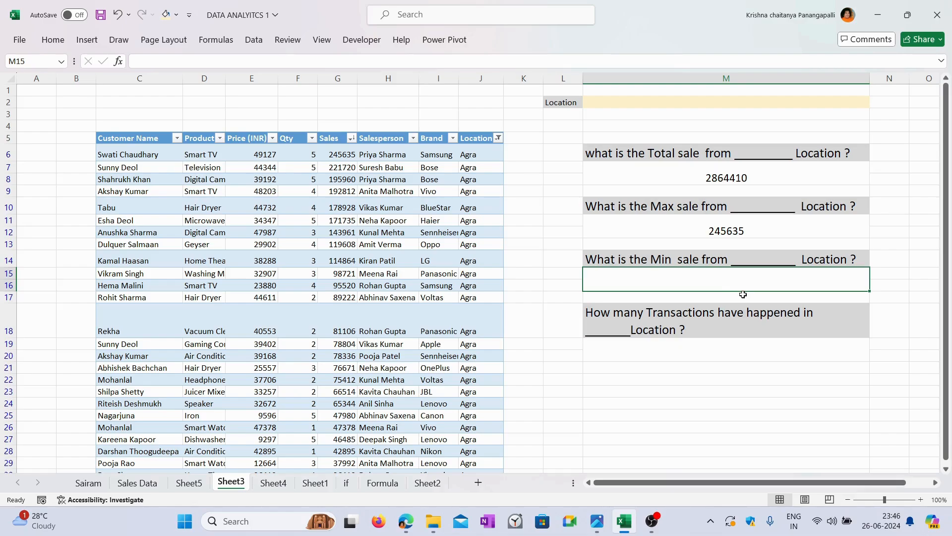
click(737, 232)
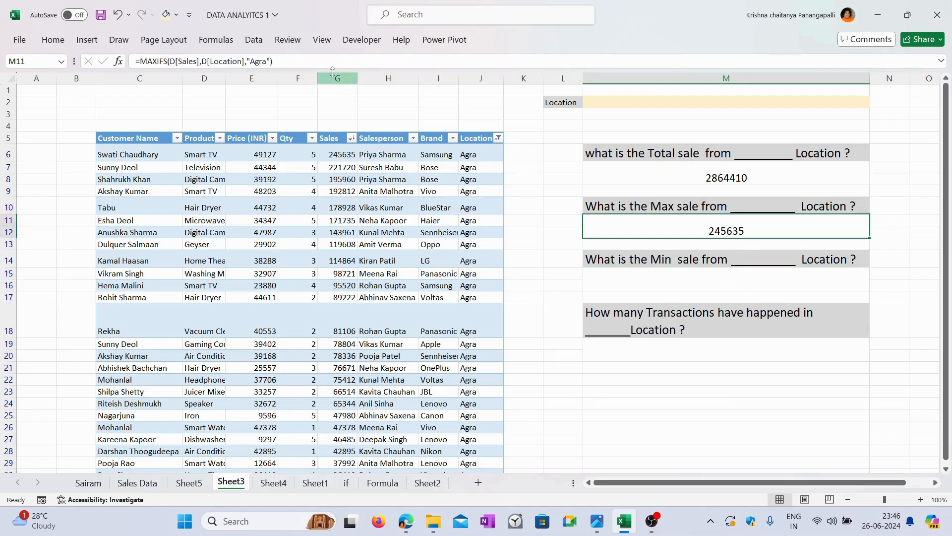
drag(332, 61, 143, 53)
key(ctrl+c)
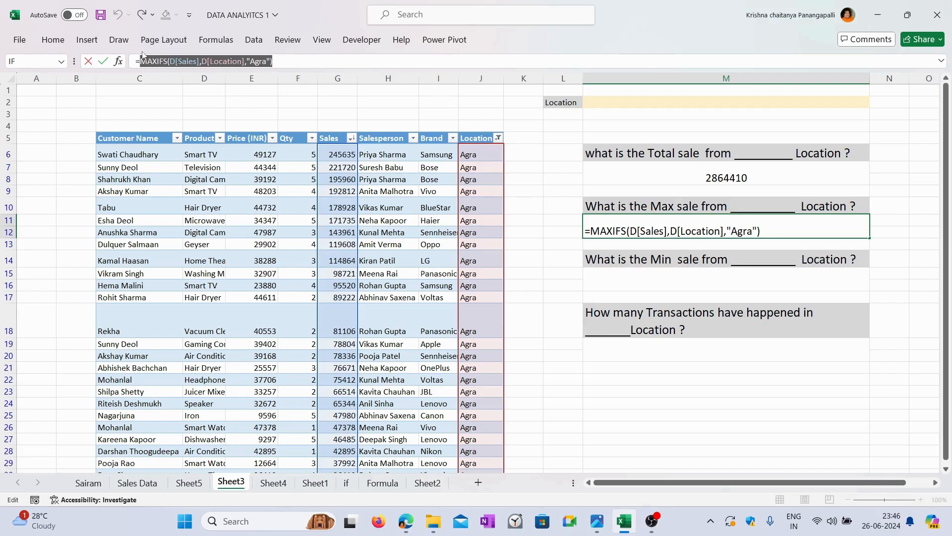
key(Escape)
click(735, 279)
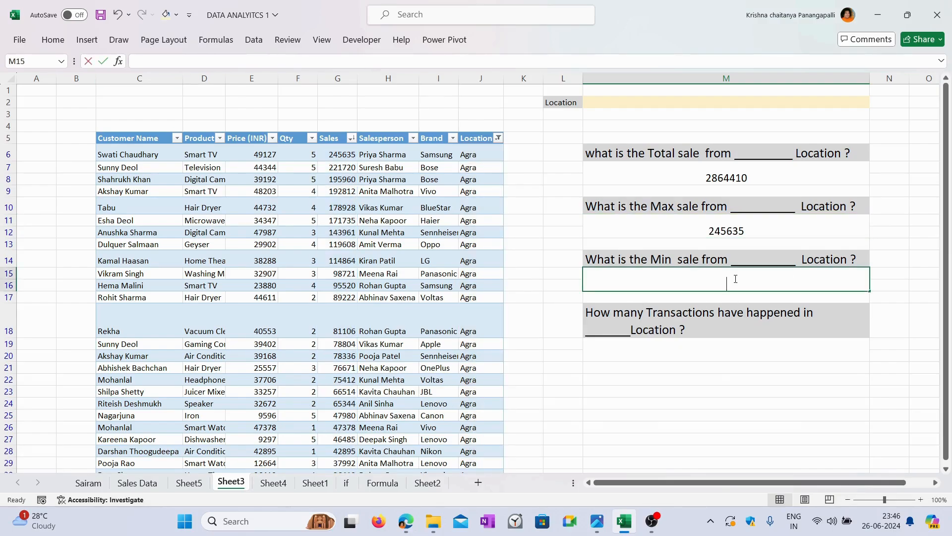
key(ctrl+v)
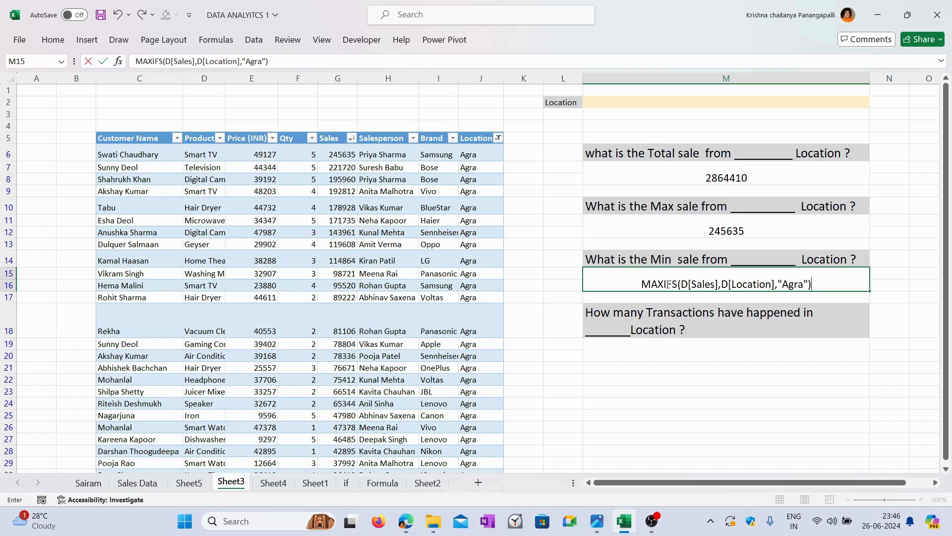
Turn the copied text into =MINIFS(D[Sales],D[Location],"Agra") by replacing MAX with MIN and adding the equals sign.
drag(663, 283, 642, 284)
text(MIN)
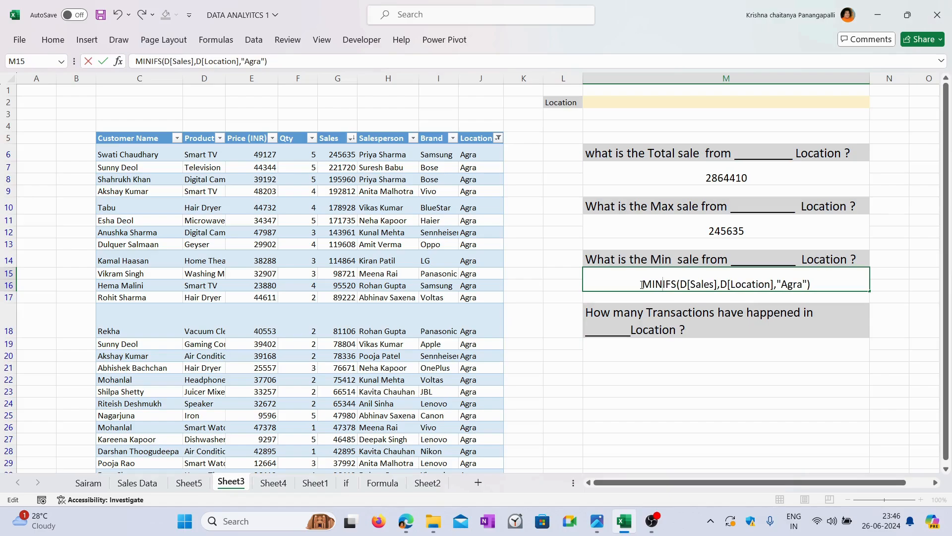
click(642, 284)
text(=)
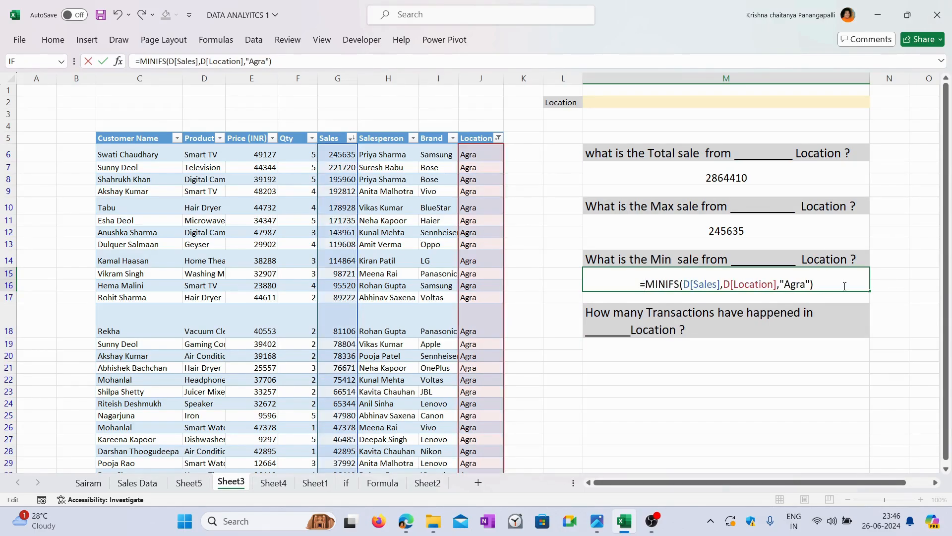
key(Return)
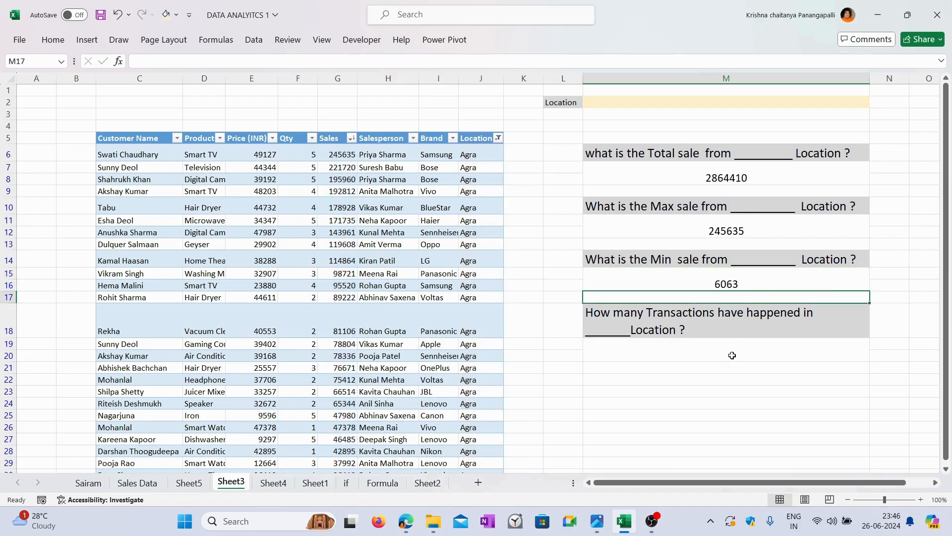
Enter =COUNTIFS(D[Location],"Agra") in the answer cell below the transactions question.
click(734, 352)
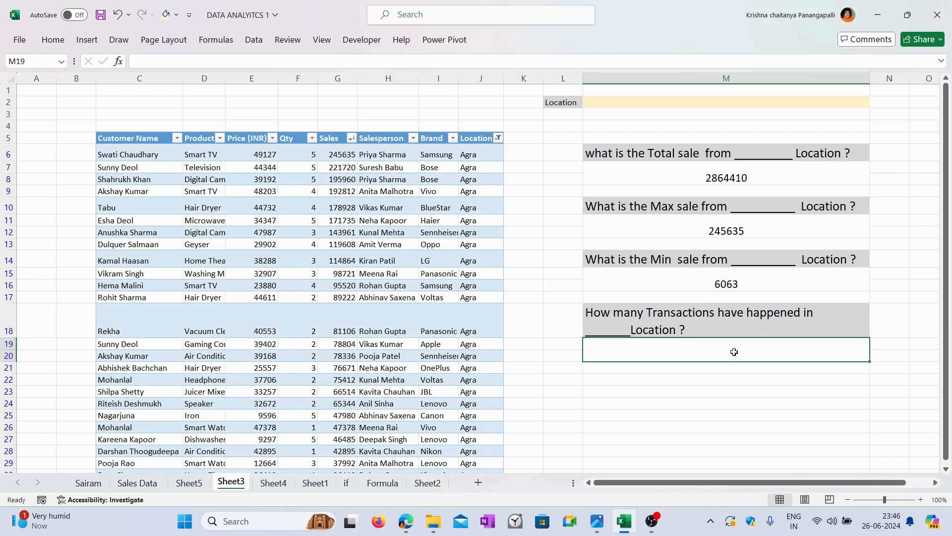
text(=)
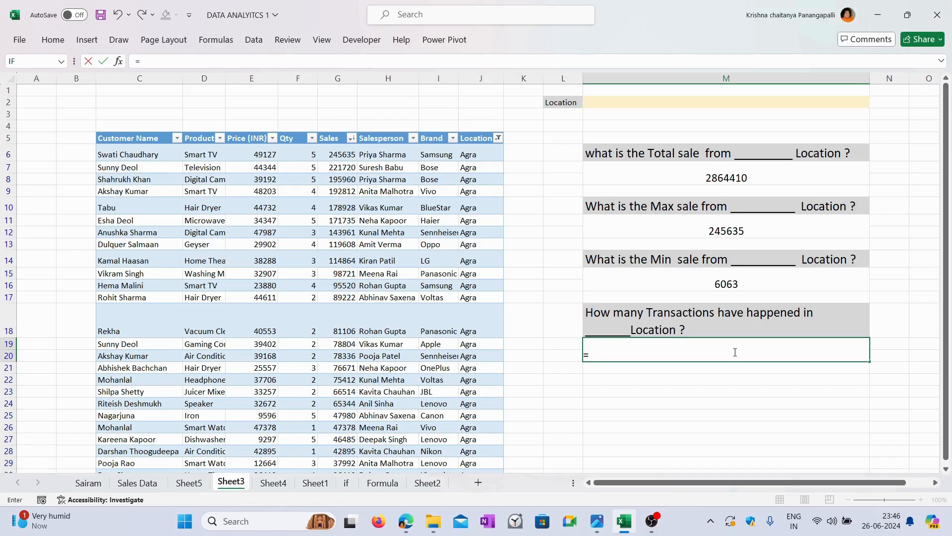
text(countifs)
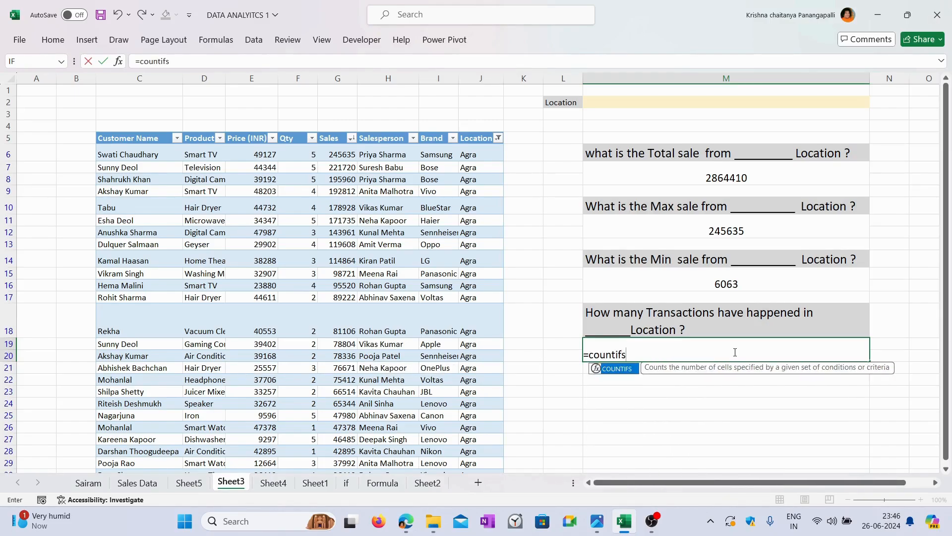
key(Tab)
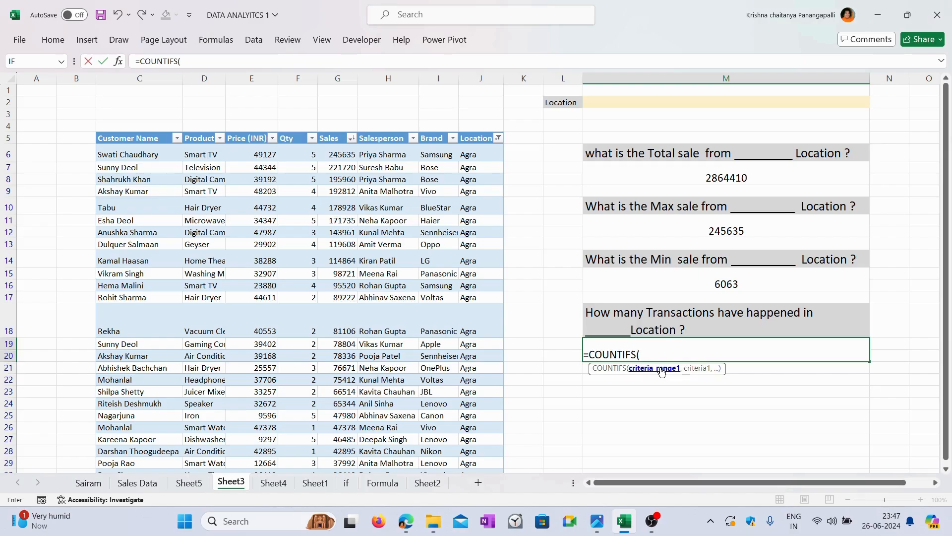
click(479, 131)
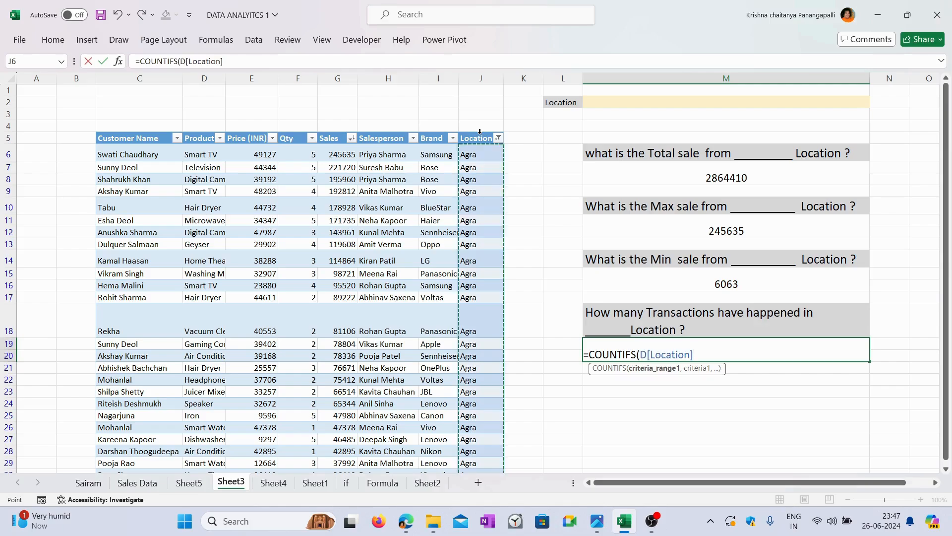
text(,)
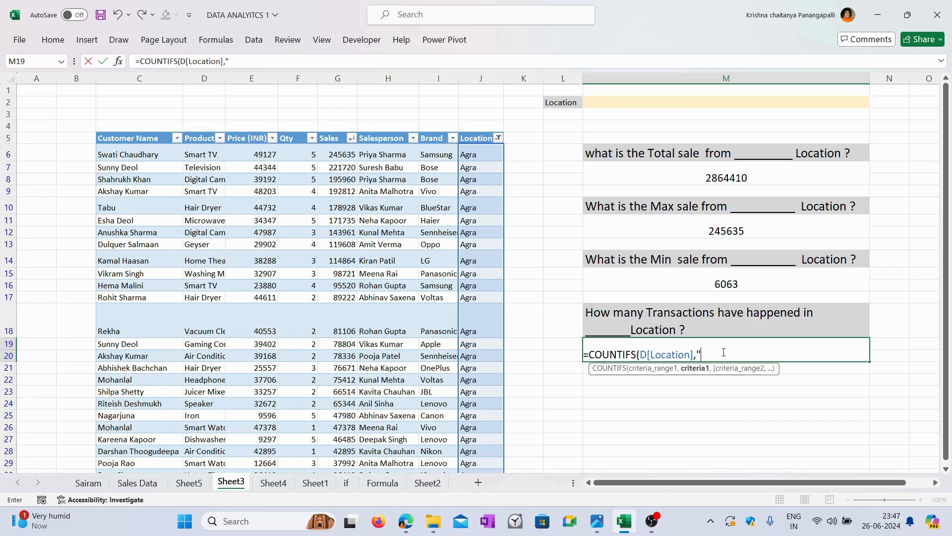
text("Agra"))
key(Return)
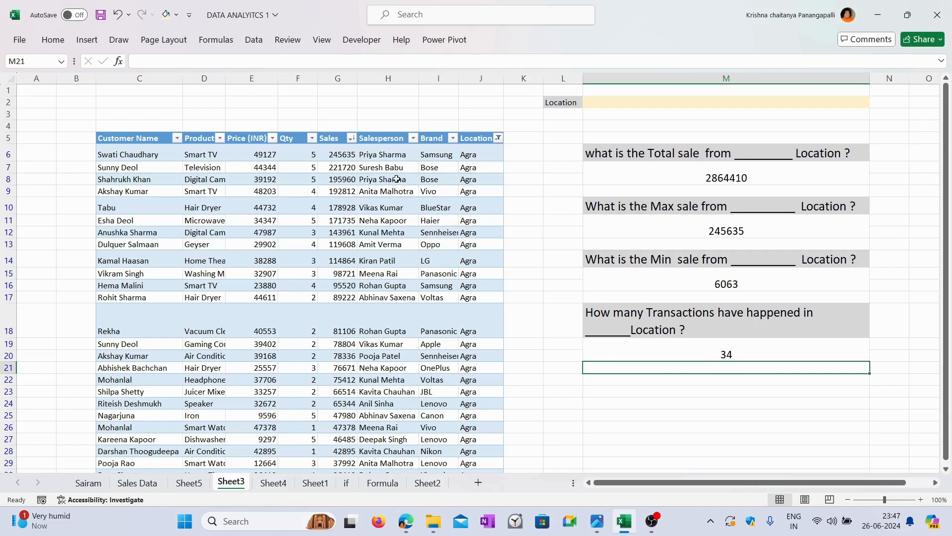
Check the COUNTIFS answer against the Location subtotal in the filtered table's total row.
click(718, 356)
scroll(445, 336, down, 7)
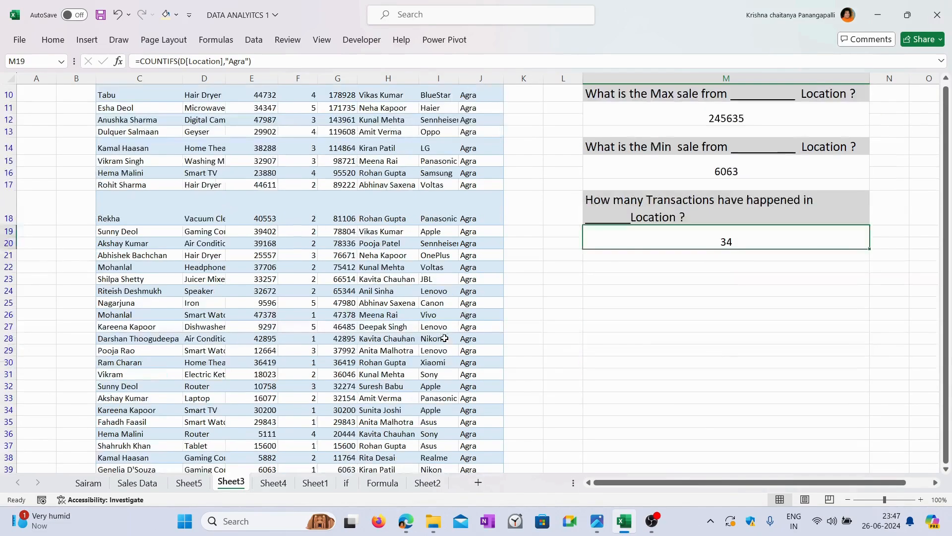
click(492, 308)
scroll(737, 346, up, 7)
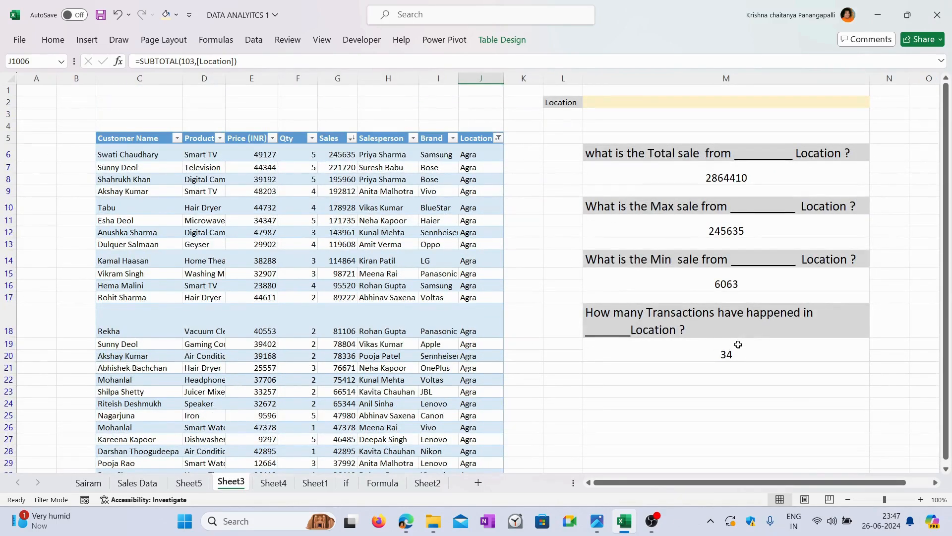
click(748, 171)
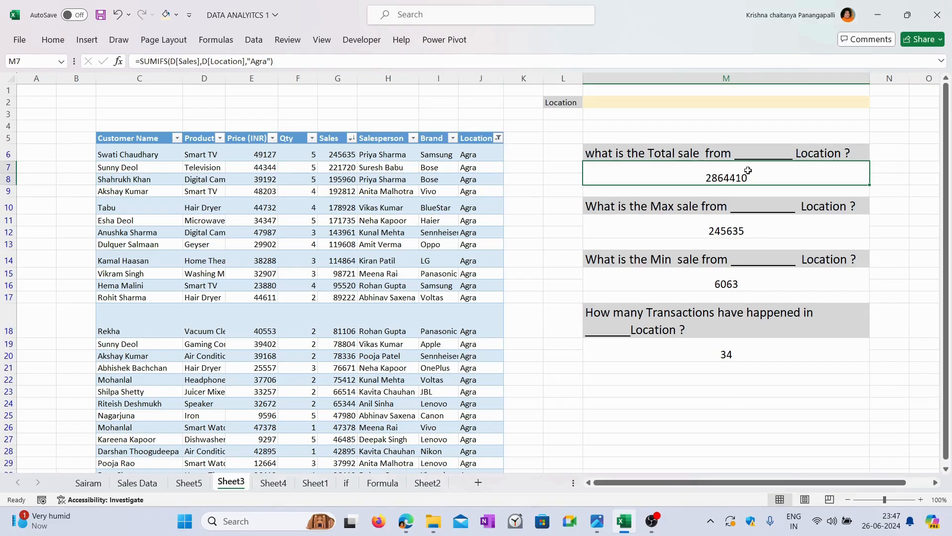
click(340, 242)
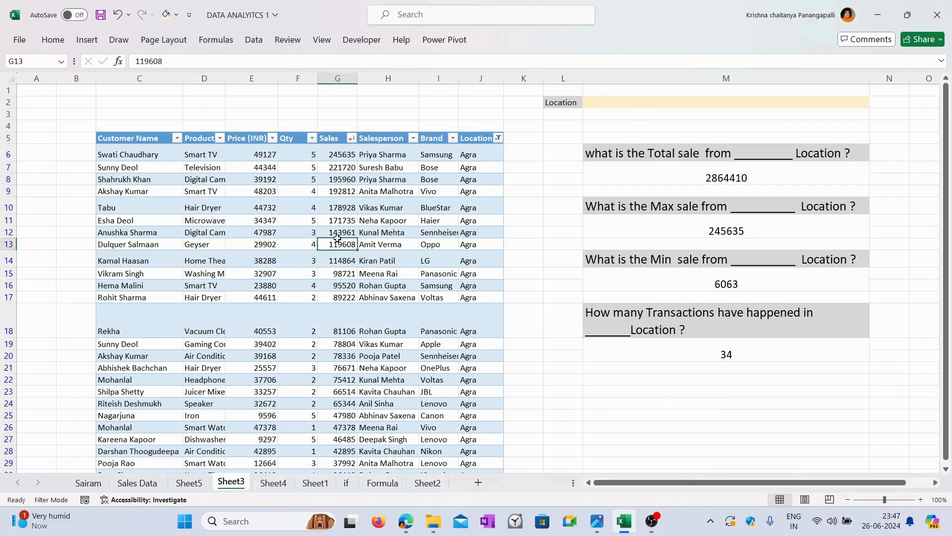
click(413, 202)
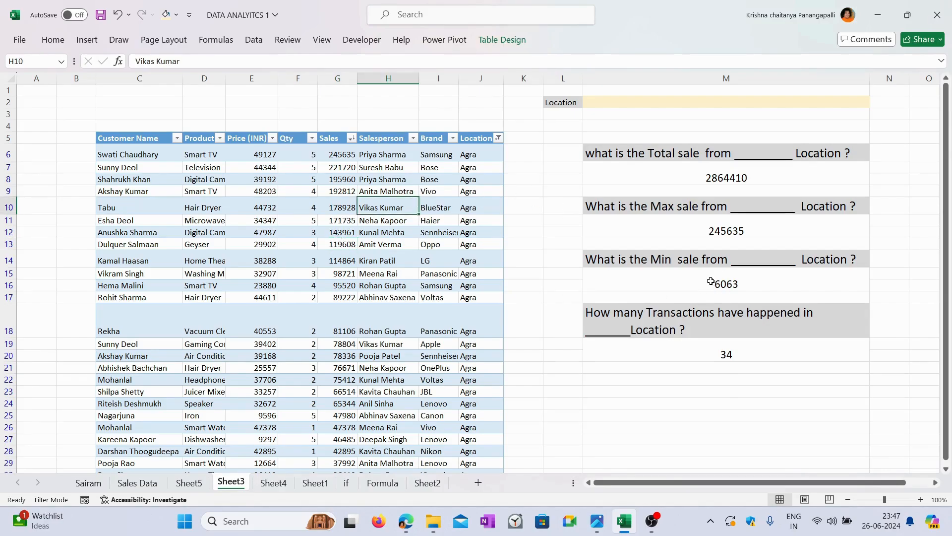
double_click(749, 178)
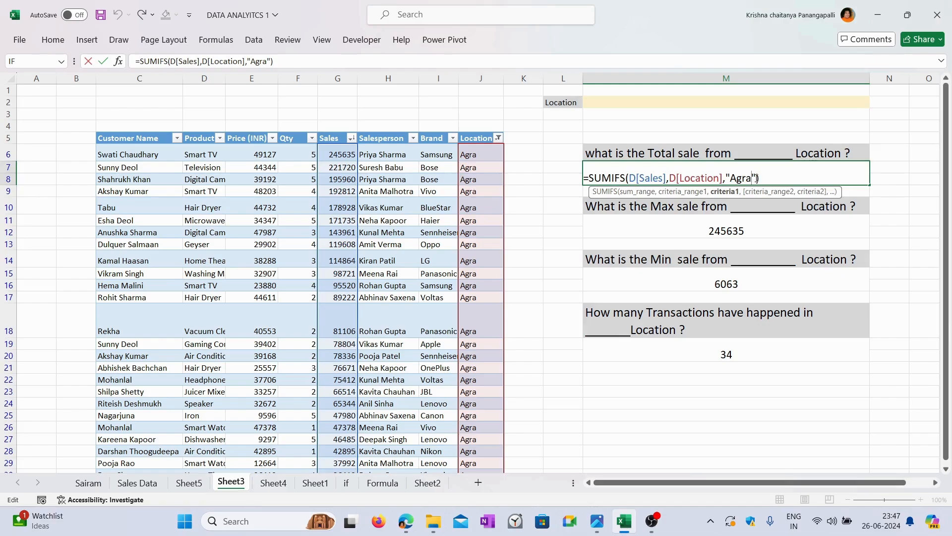
drag(756, 178, 731, 177)
key(Delete)
key(Delete)
key(BackSpace)
click(686, 101)
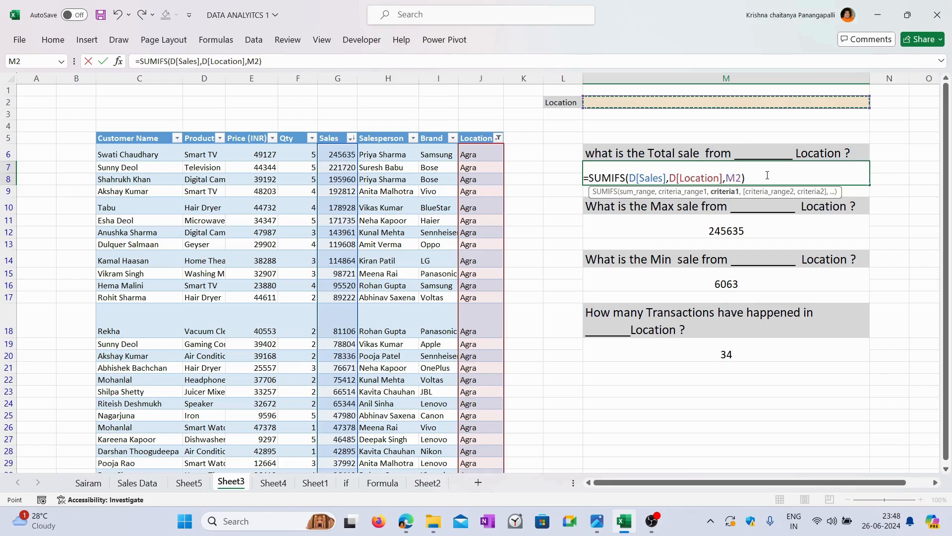
click(876, 172)
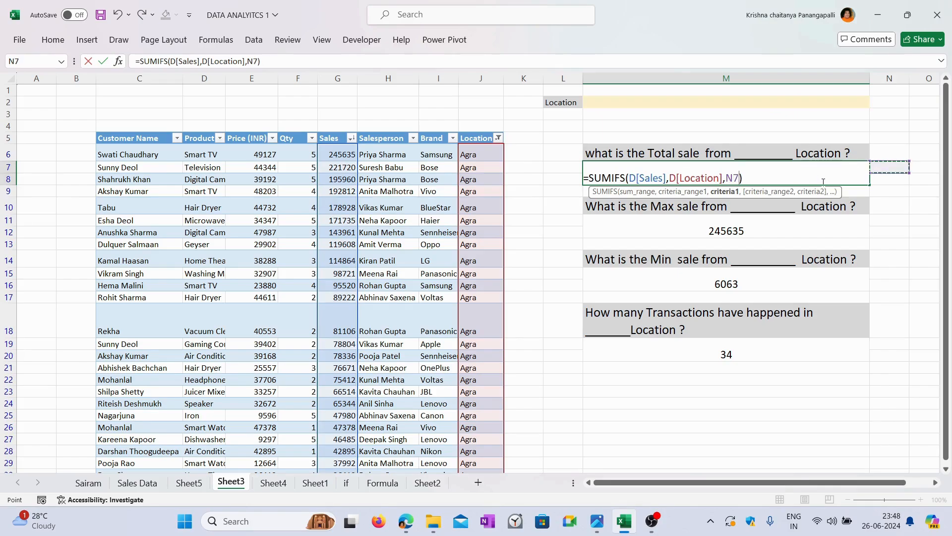
click(725, 99)
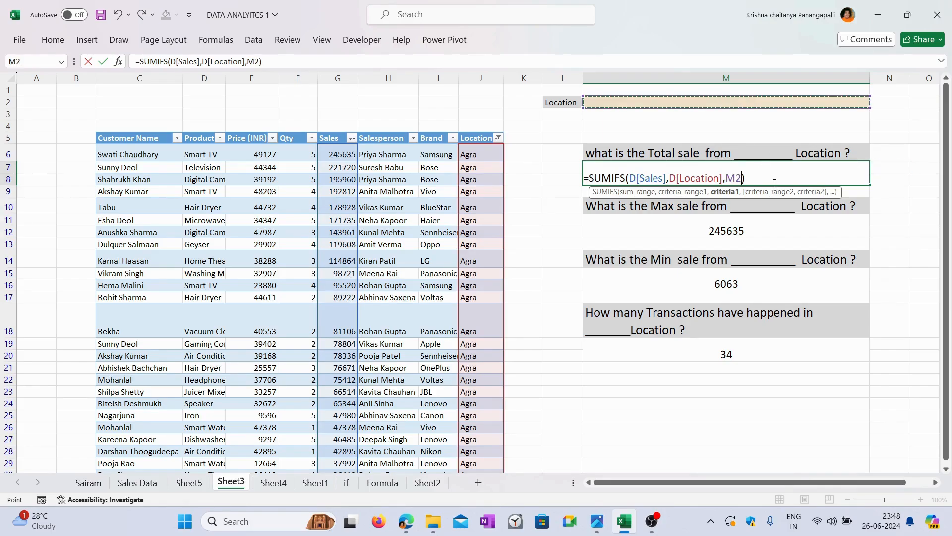
key(Escape)
Replace the "Agra" criterion in the Max sale answer's MAXIFS formula with a reference to the Location input cell M2.
double_click(754, 226)
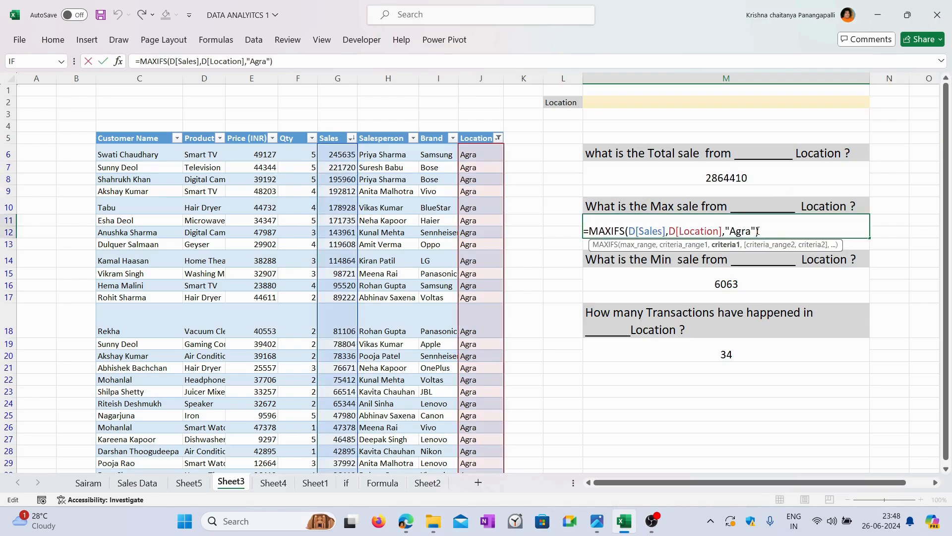
key(BackSpace)
key(BackSpace)
key(BackSpace)
key(BackSpace)
key(BackSpace)
key(BackSpace)
click(714, 100)
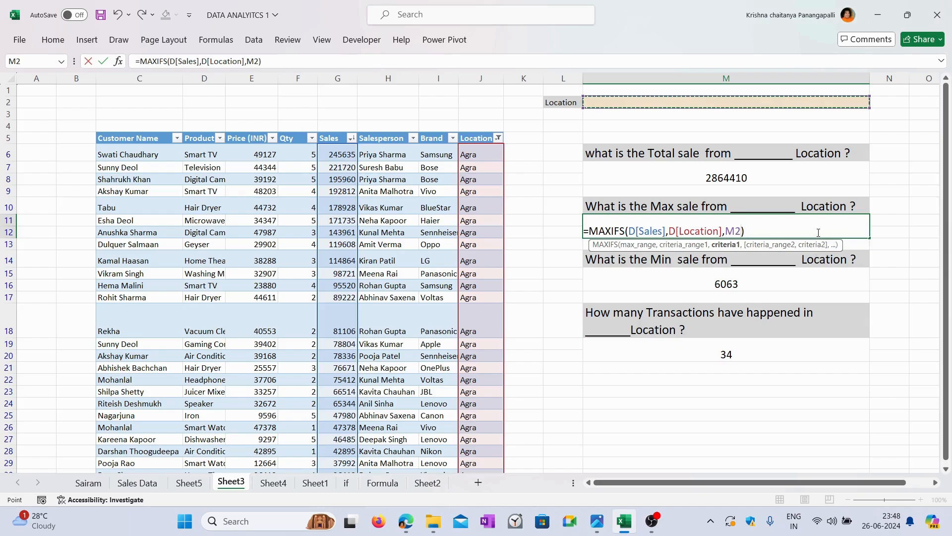
click(788, 228)
key(Return)
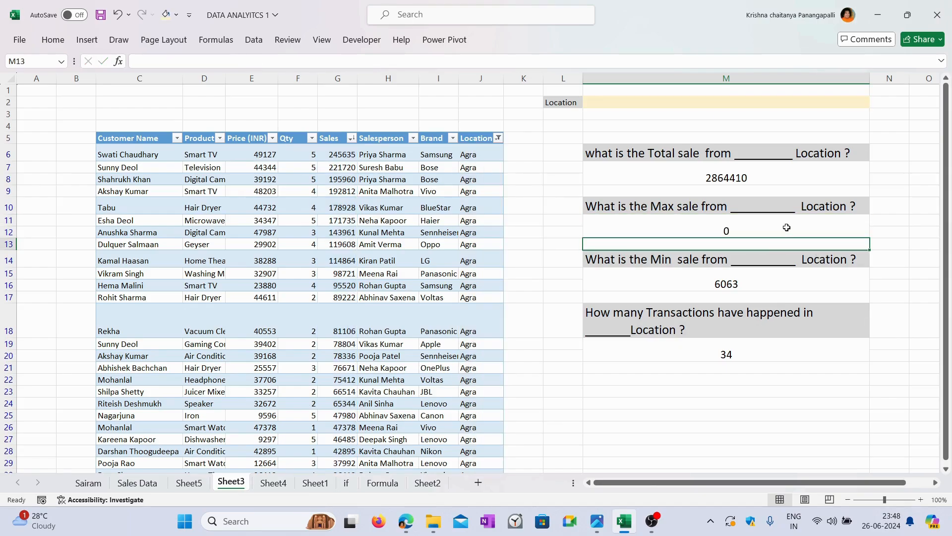
Replace the "Agra" criterion in the Min sale answer's MINIFS formula with a reference to cell M2.
double_click(751, 281)
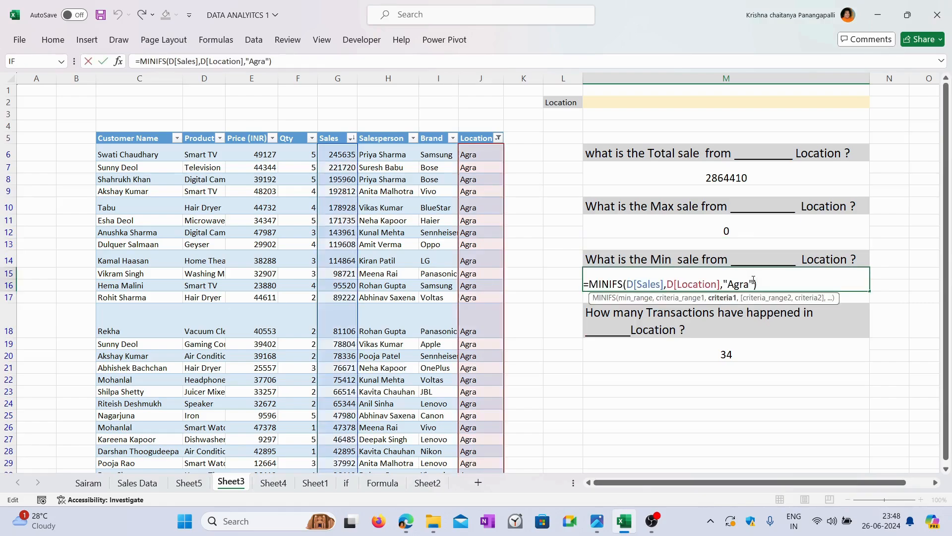
click(755, 282)
key(BackSpace)
key(BackSpace)
key(BackSpace)
key(BackSpace)
key(BackSpace)
key(BackSpace)
click(740, 102)
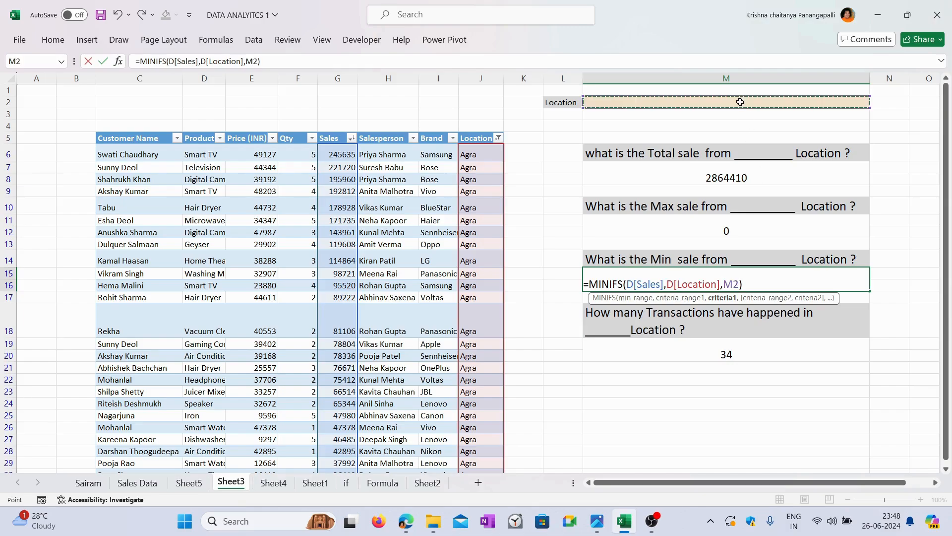
key(Return)
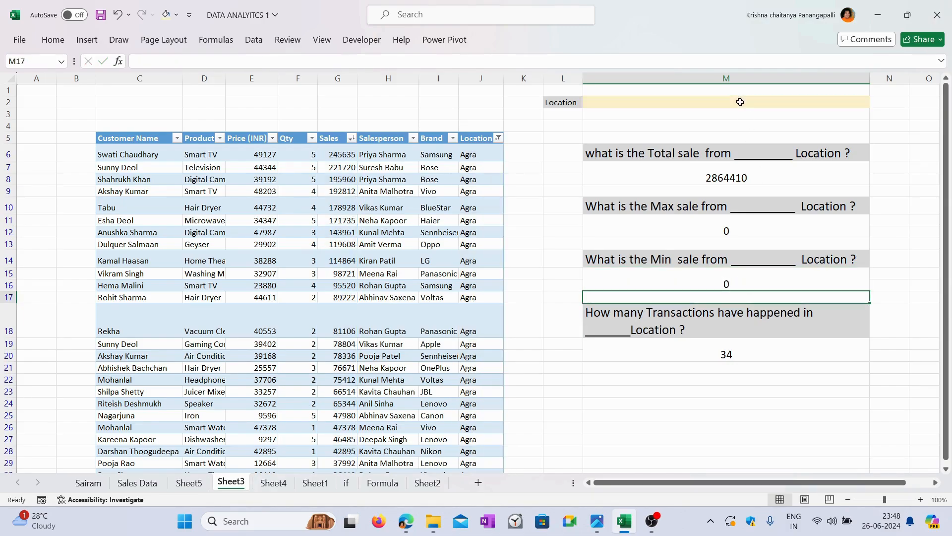
Replace the "Agra" criterion in the transaction count's COUNTIFS formula with a reference to cell M2.
double_click(751, 352)
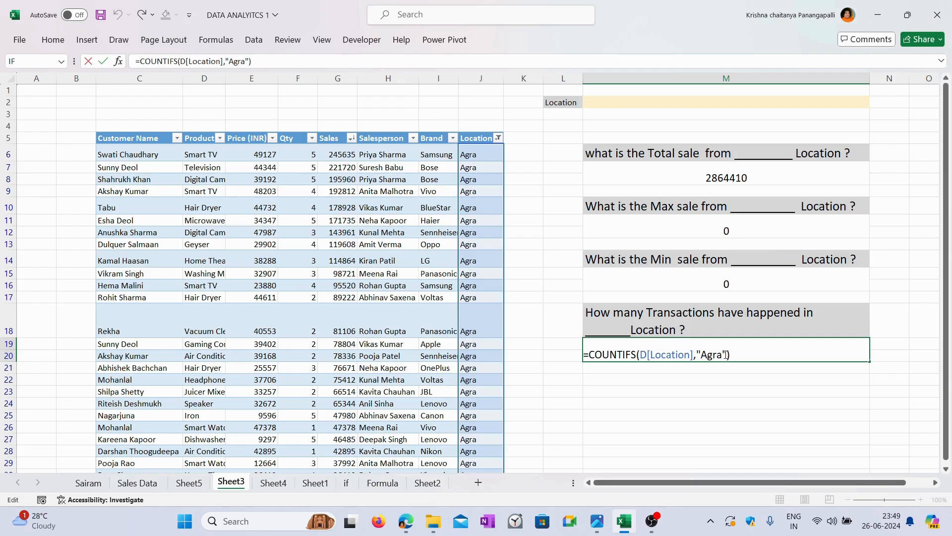
key(Left)
key(BackSpace)
key(BackSpace)
key(BackSpace)
key(BackSpace)
key(BackSpace)
key(BackSpace)
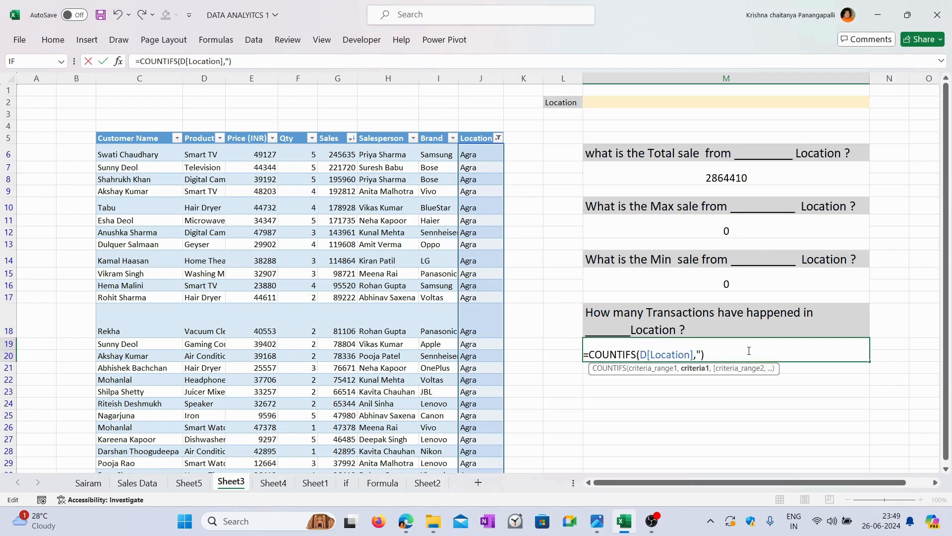
click(715, 103)
key(Return)
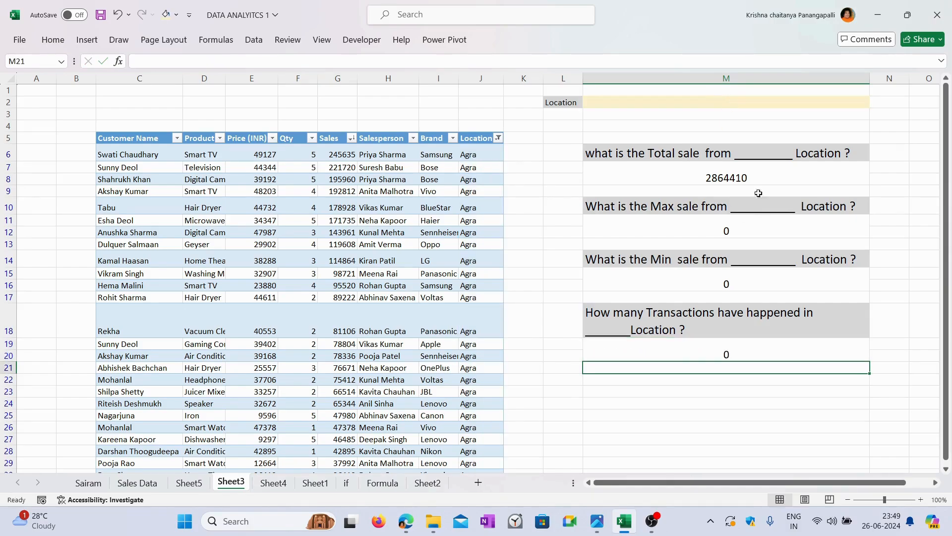
Replace the "Agra" criterion in the Total sale answer's SUMIFS formula with a reference to cell M2.
double_click(754, 178)
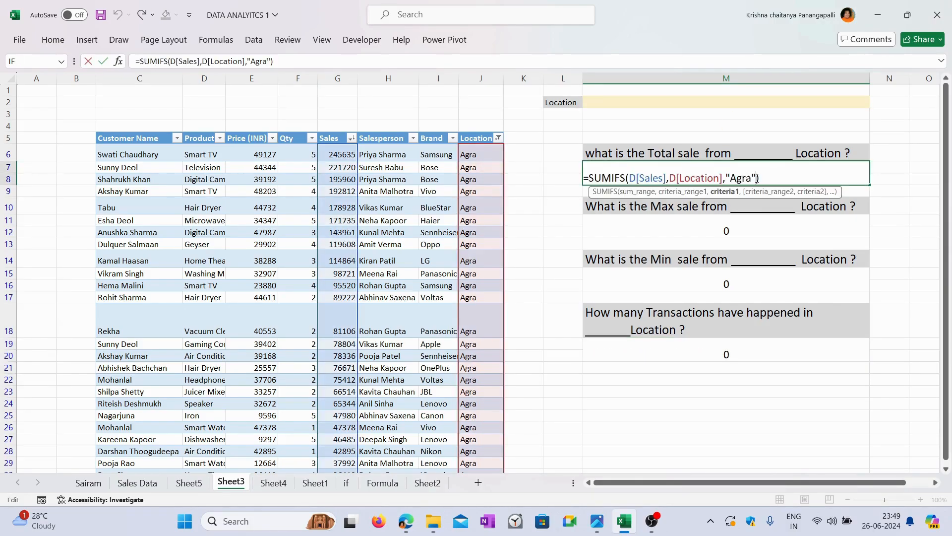
key(BackSpace)
key(BackSpace)
key(BackSpace)
key(BackSpace)
key(BackSpace)
key(BackSpace)
click(751, 103)
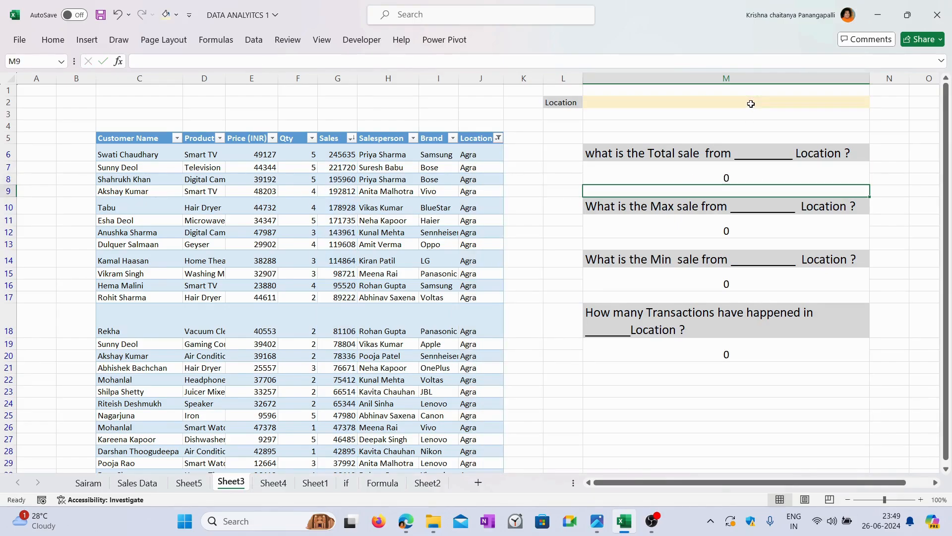
Inspect the SUMIFS formula behind the Total sale answer, including its reference to M2.
key(ctrl+Return)
double_click(768, 169)
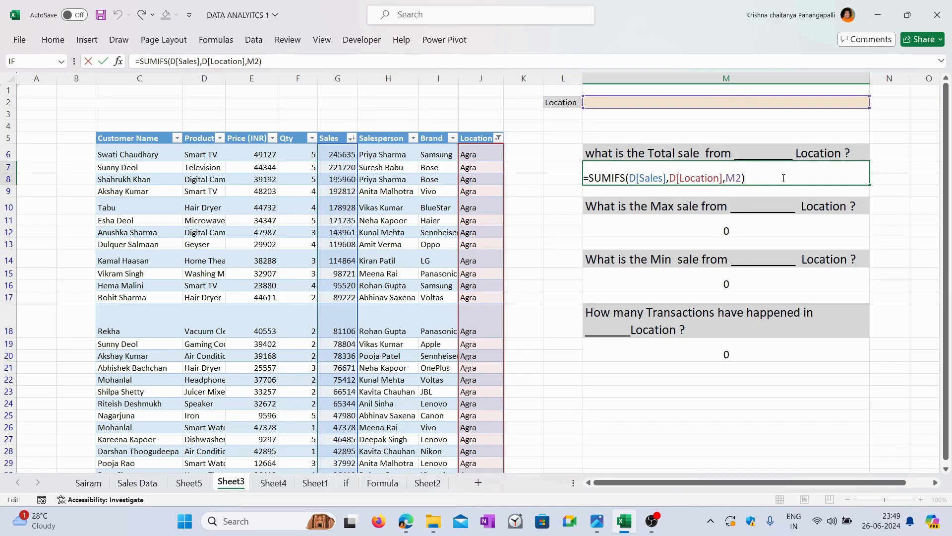
key(Return)
Enter Delhi in the Location input cell M2 to test the four formulas.
click(751, 105)
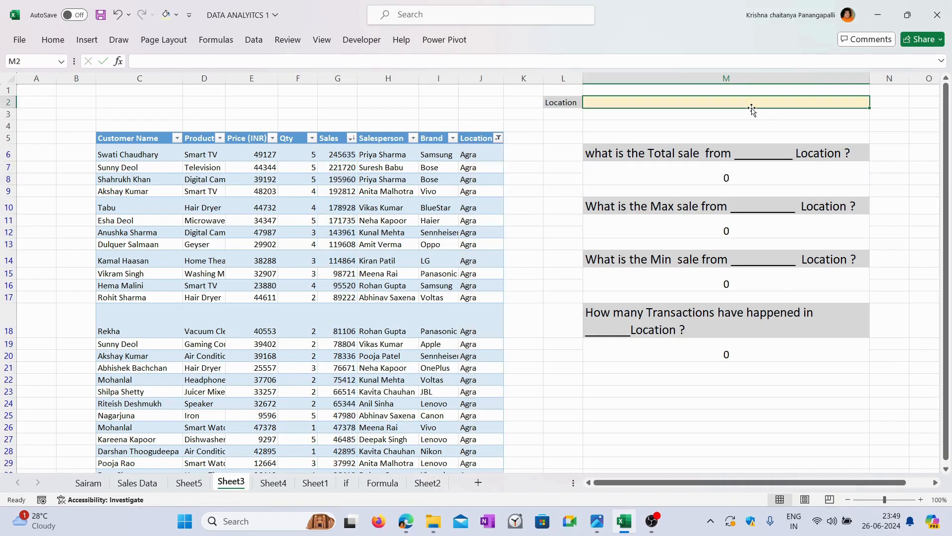
text(Delhi)
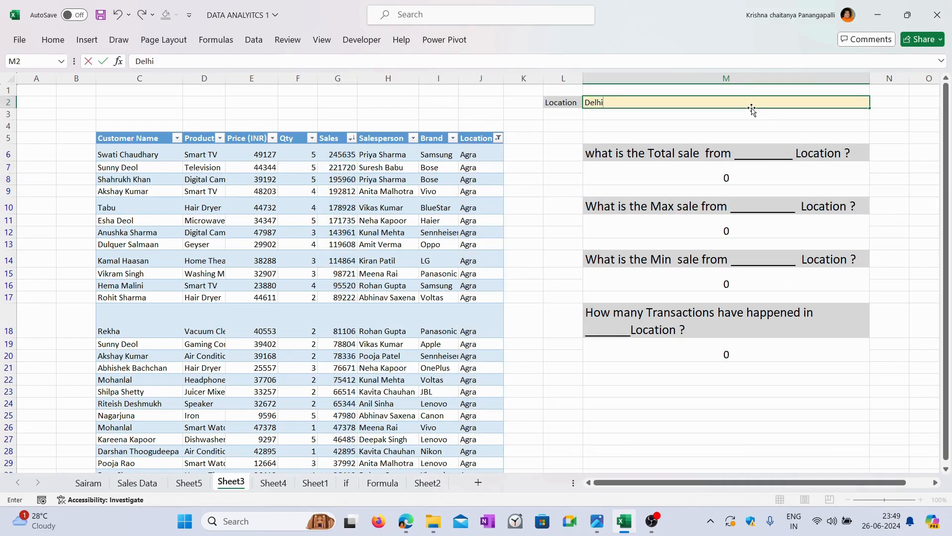
key(Return)
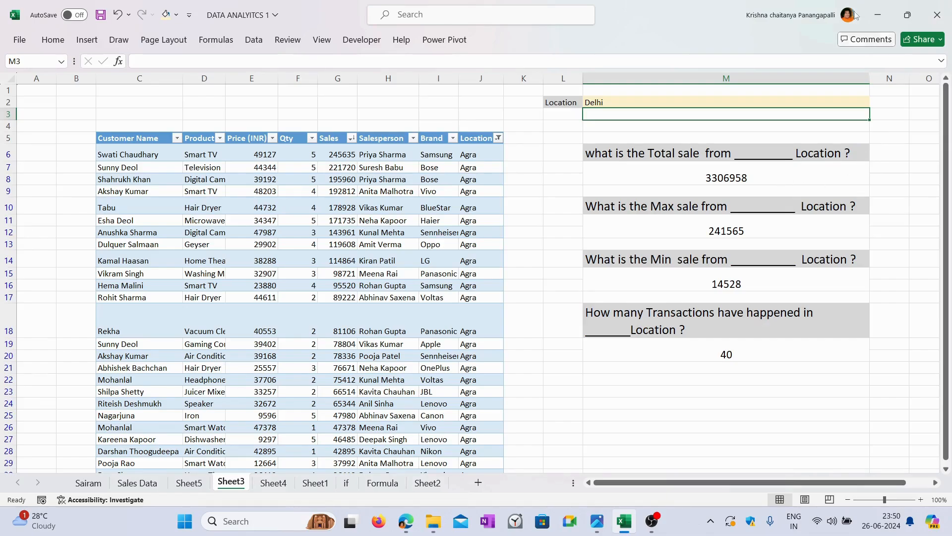
Replace the test location in cell M2 with Chennai.
click(666, 105)
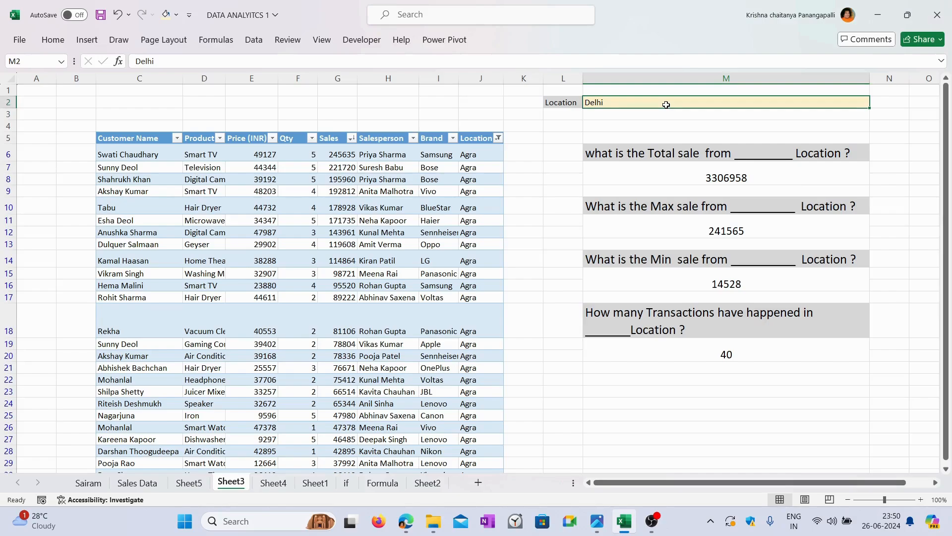
key(Delete)
text(Chennai)
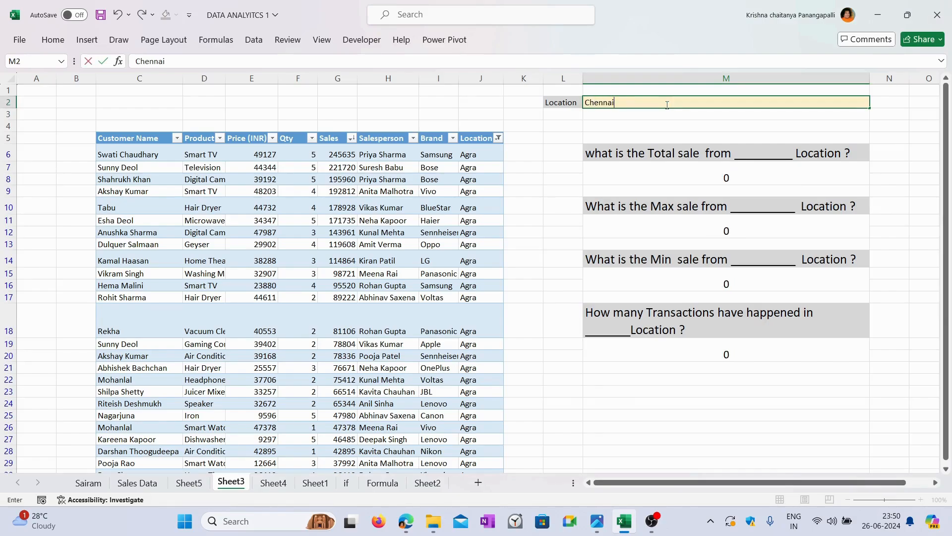
key(Return)
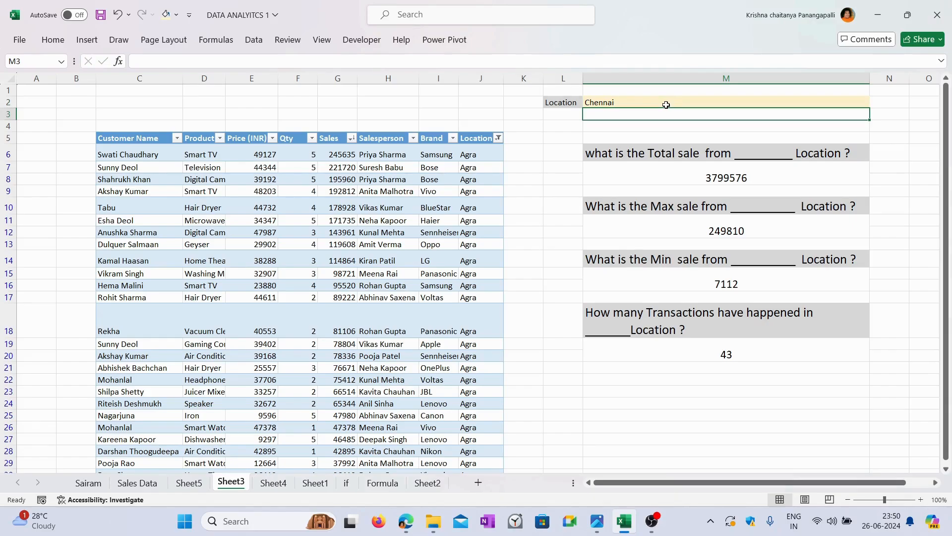
Change the Location input in cell M2 to Agra.
click(664, 104)
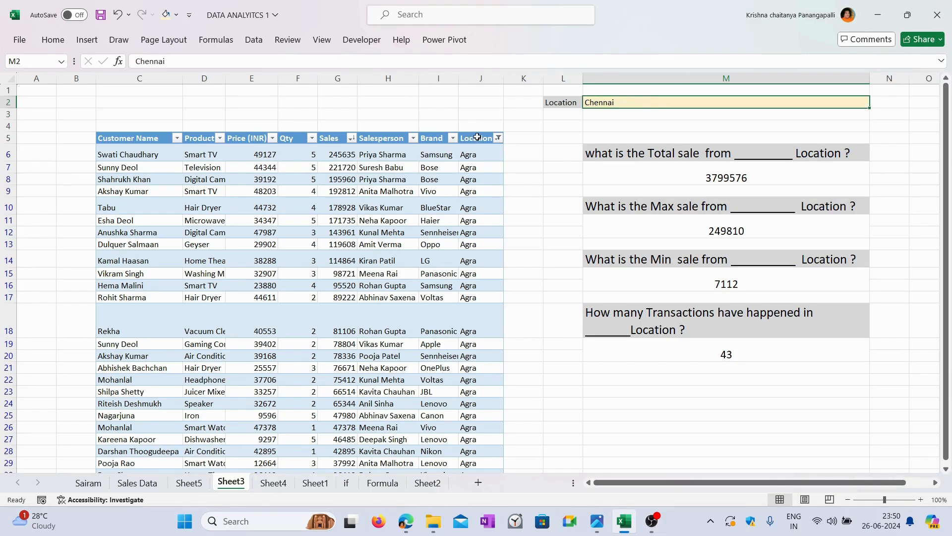
double_click(642, 101)
key(BackSpace)
key(BackSpace)
key(BackSpace)
key(BackSpace)
key(BackSpace)
key(BackSpace)
key(BackSpace)
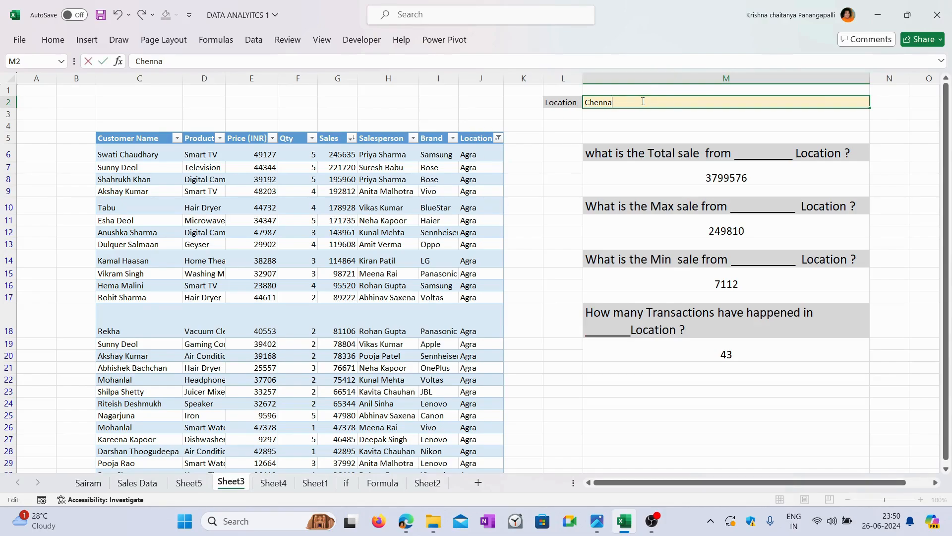
text(Agra)
key(Return)
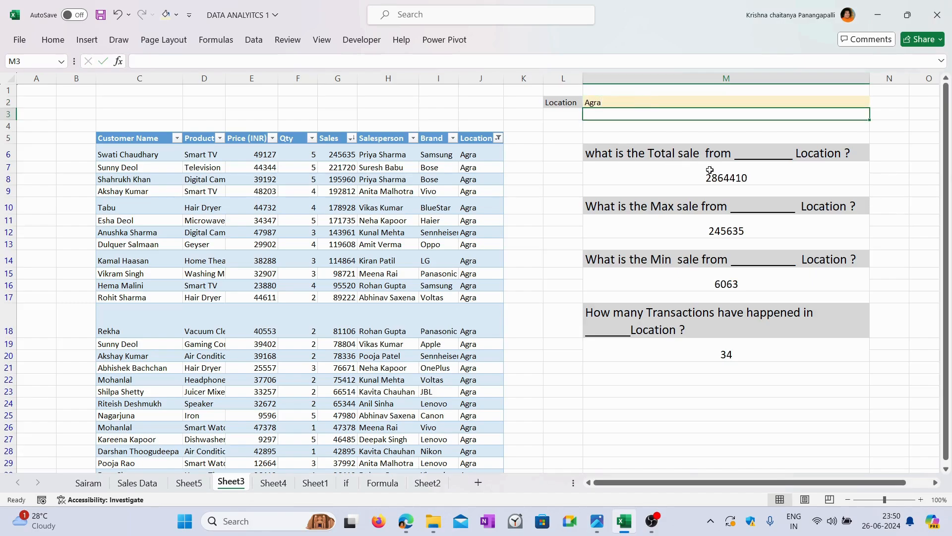
Review the sum range, criteria range and criterion in the Total sale answer's SUMIFS formula, leaving the formula as it is.
click(741, 181)
double_click(723, 179)
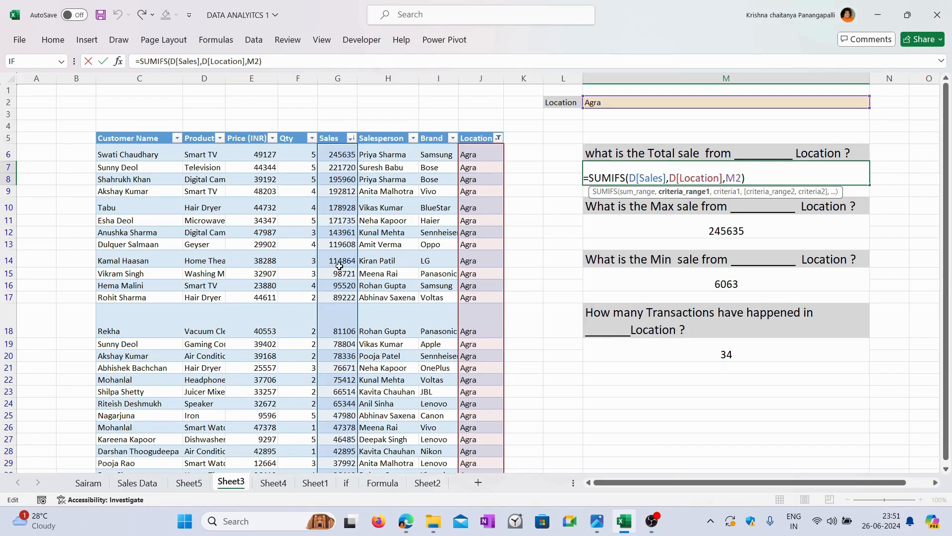
click(764, 181)
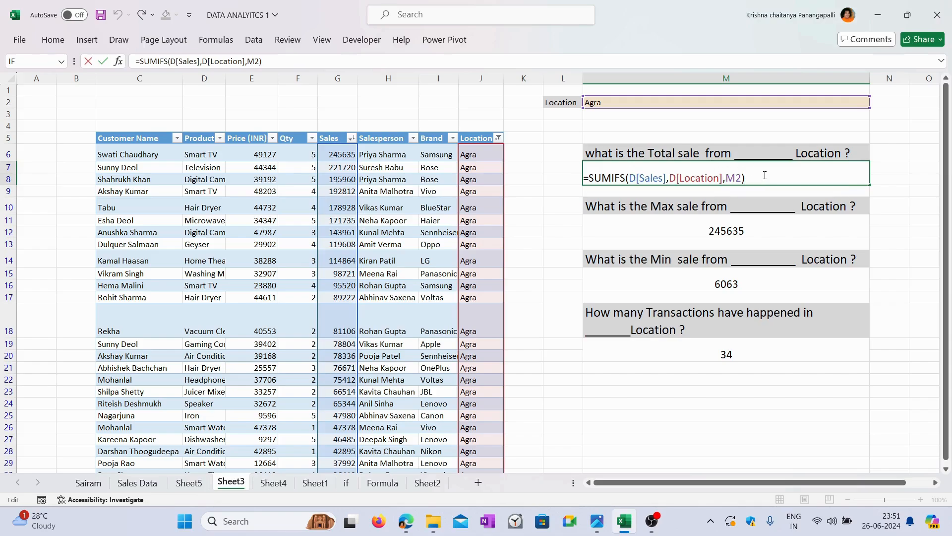
key(Return)
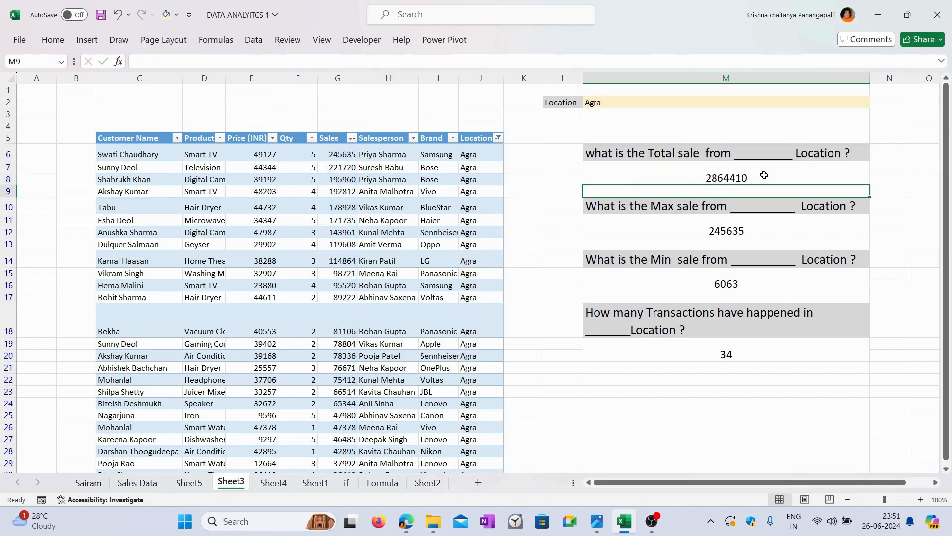
Test the answers with Pune as the location in cell M2.
click(708, 101)
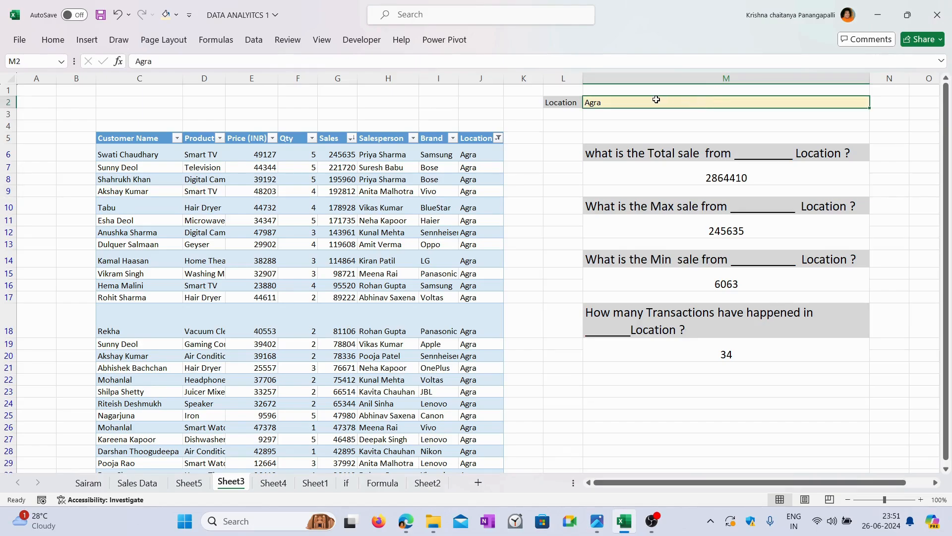
key(BackSpace)
text(P)
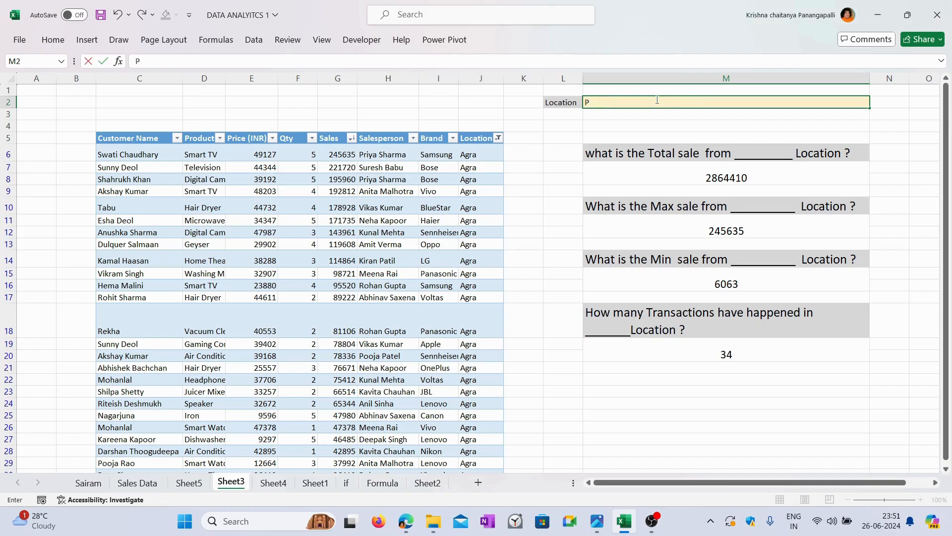
text(une)
key(Return)
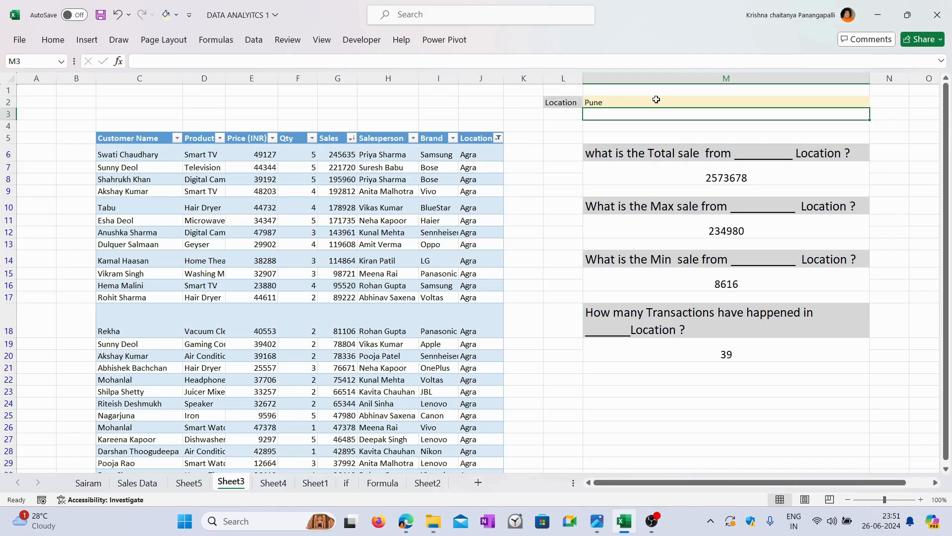
Try the misspelled location Penu in cell M2, and clear the cell again.
click(661, 102)
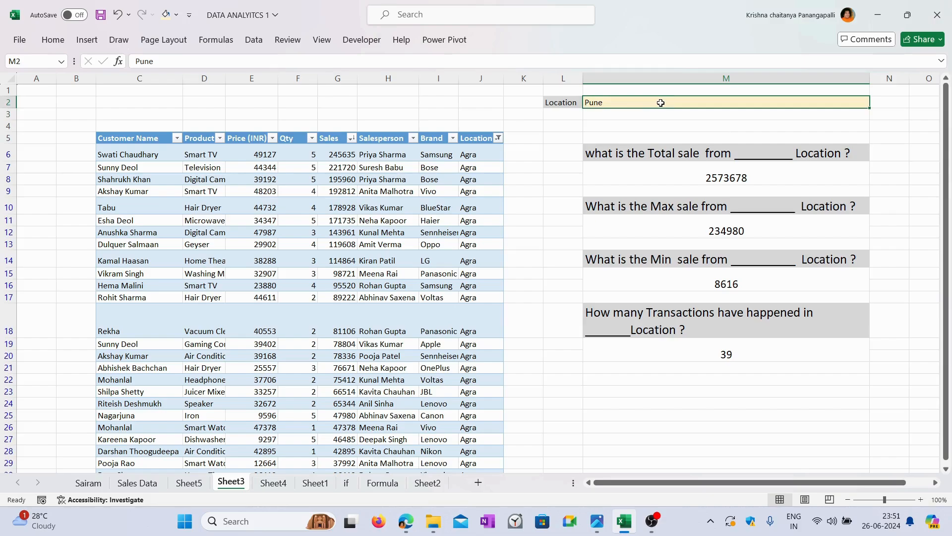
key(BackSpace)
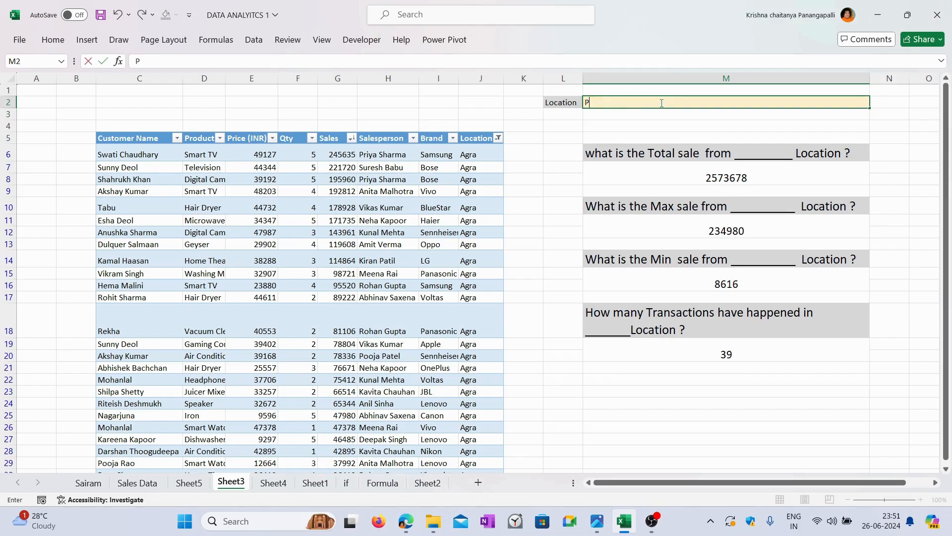
text(Penu)
key(Return)
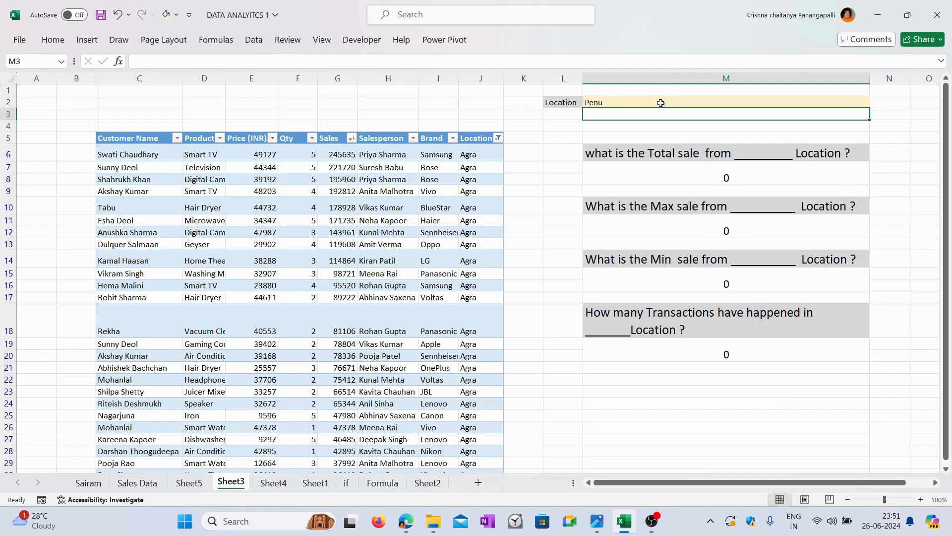
click(660, 102)
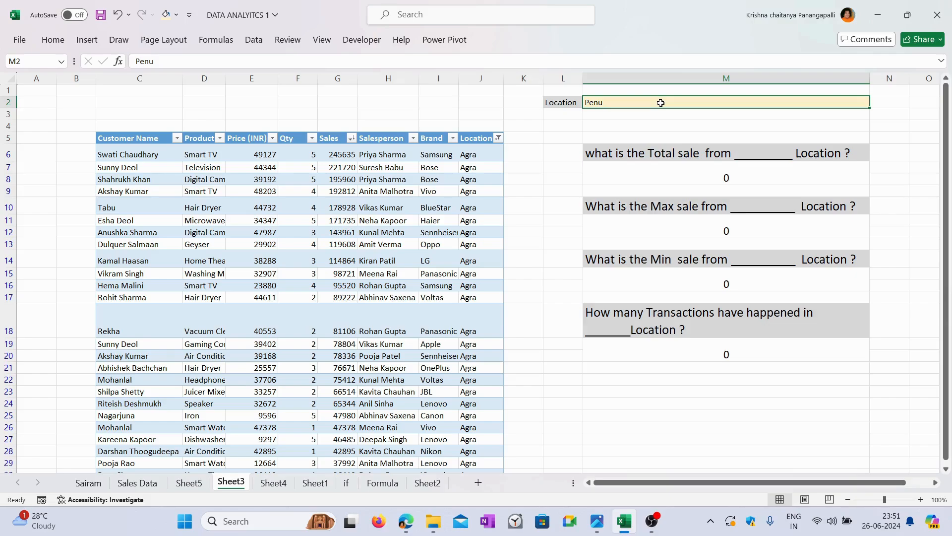
key(Delete)
click(491, 149)
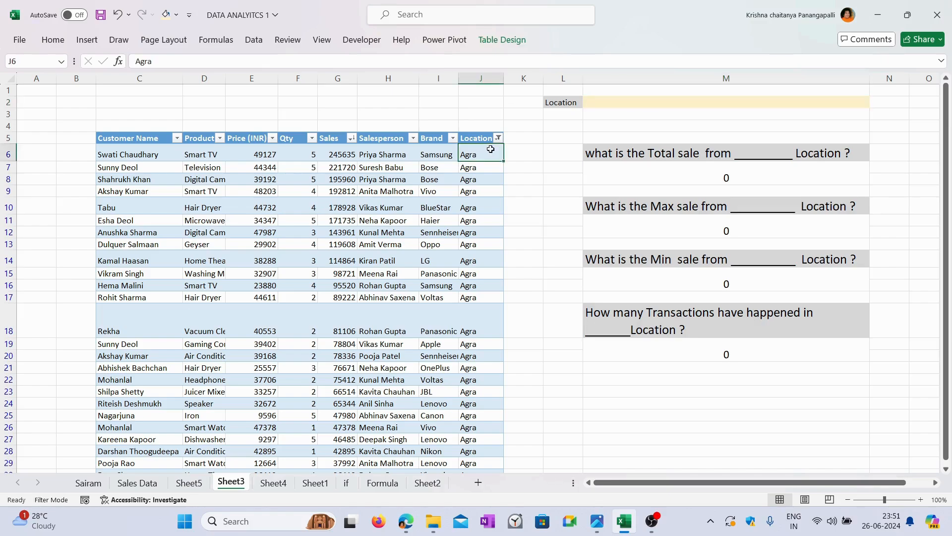
key(ctrl+shift+Down)
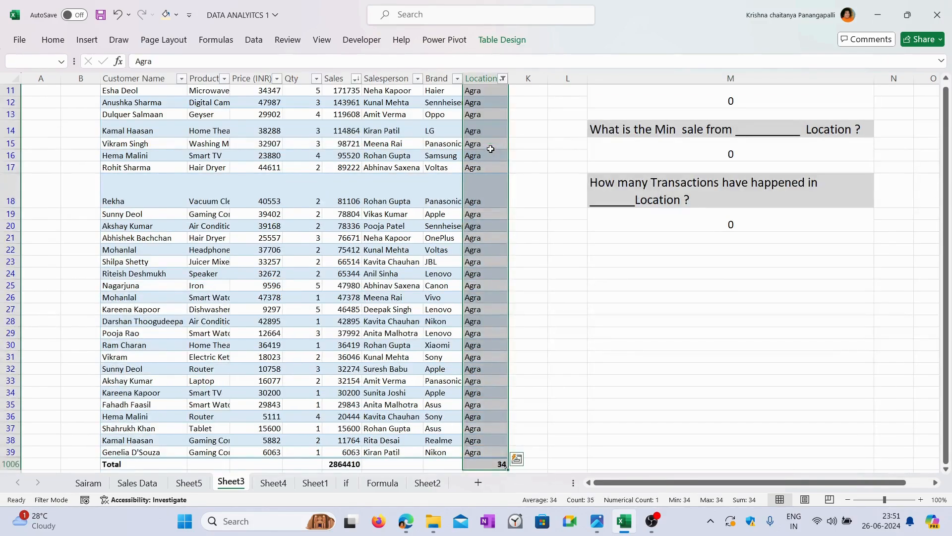
click(490, 154)
scroll(490, 154, up, 4)
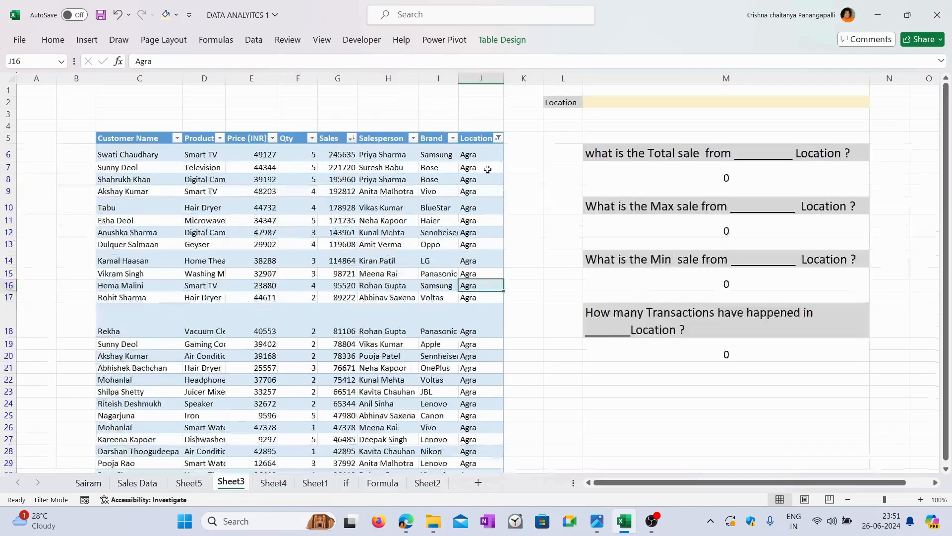
Set the sales table's Location filter to include all locations.
click(499, 139)
click(397, 298)
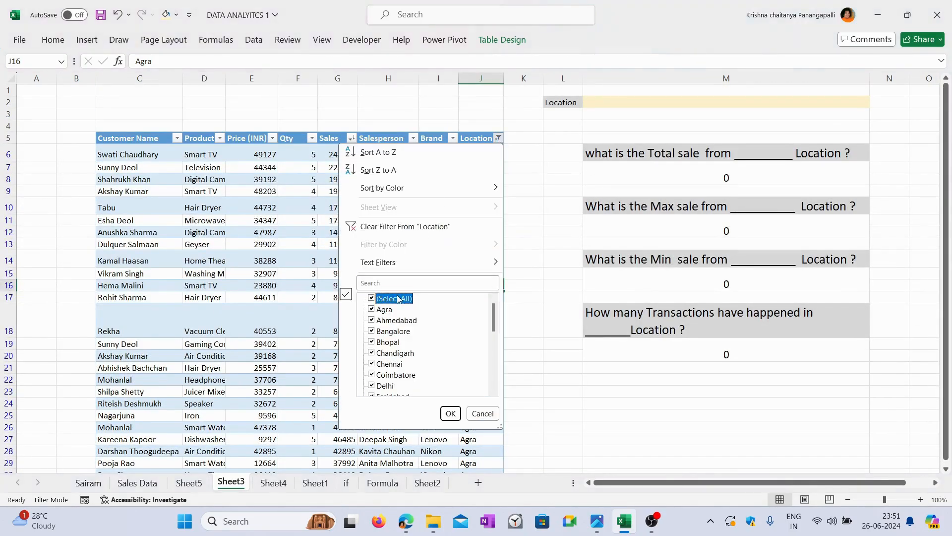
click(451, 413)
Copy the Location column's values from J6 down and paste them into Sheet2 starting at cell D13.
click(476, 153)
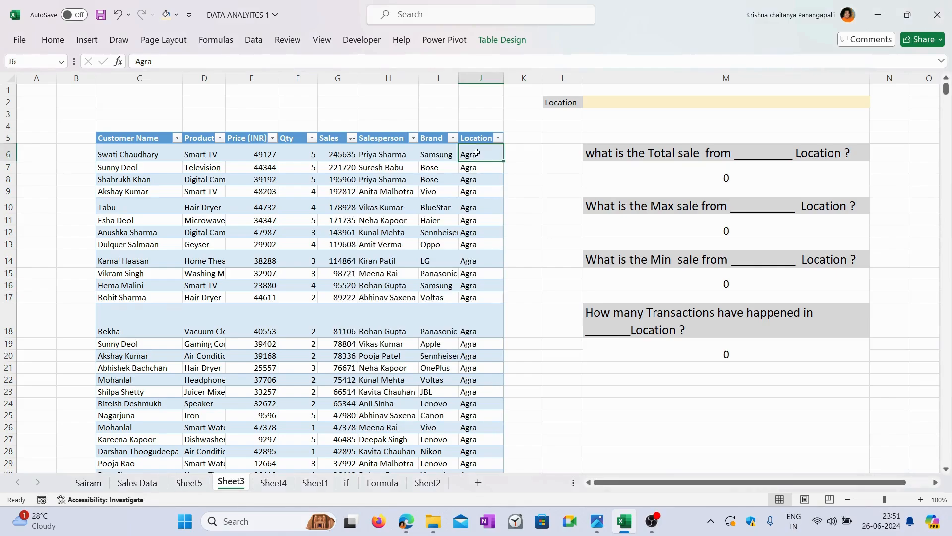
key(ctrl+shift+Down)
key(ctrl+c)
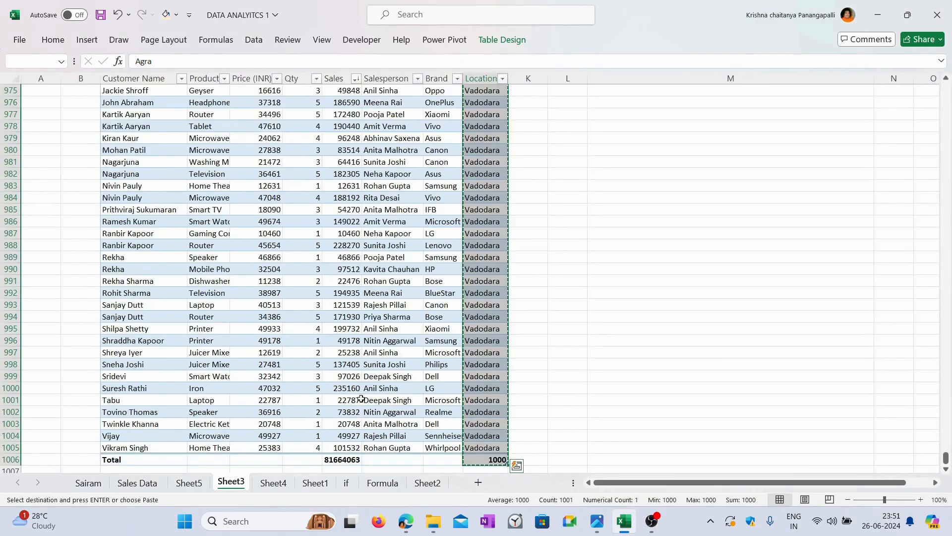
click(427, 482)
click(141, 168)
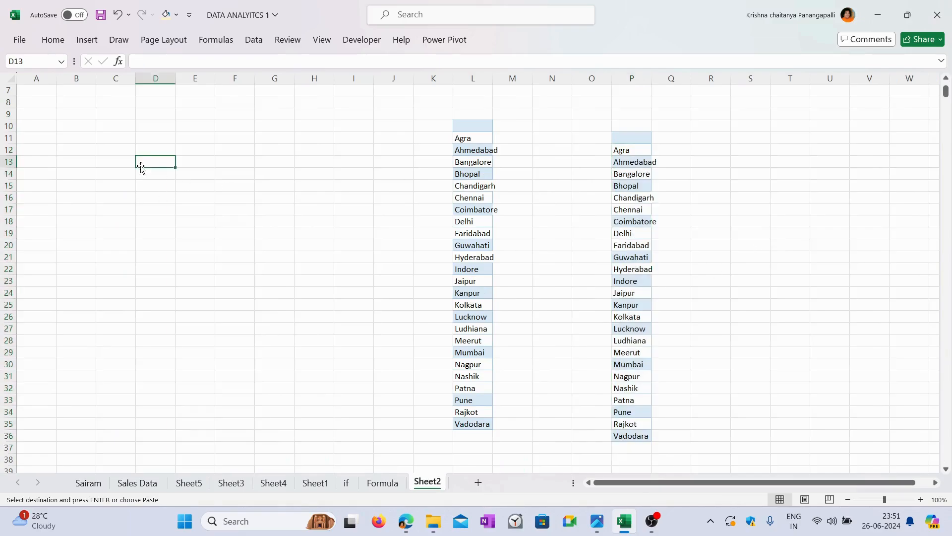
key(ctrl+v)
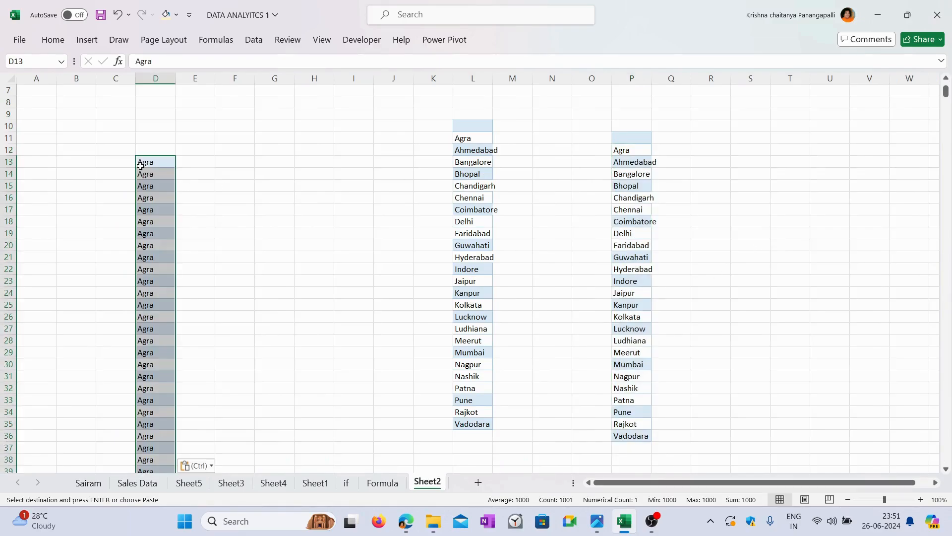
Remove duplicates from the pasted location list with the first row treated as a header, and clear the extra Agra in D13.
click(254, 41)
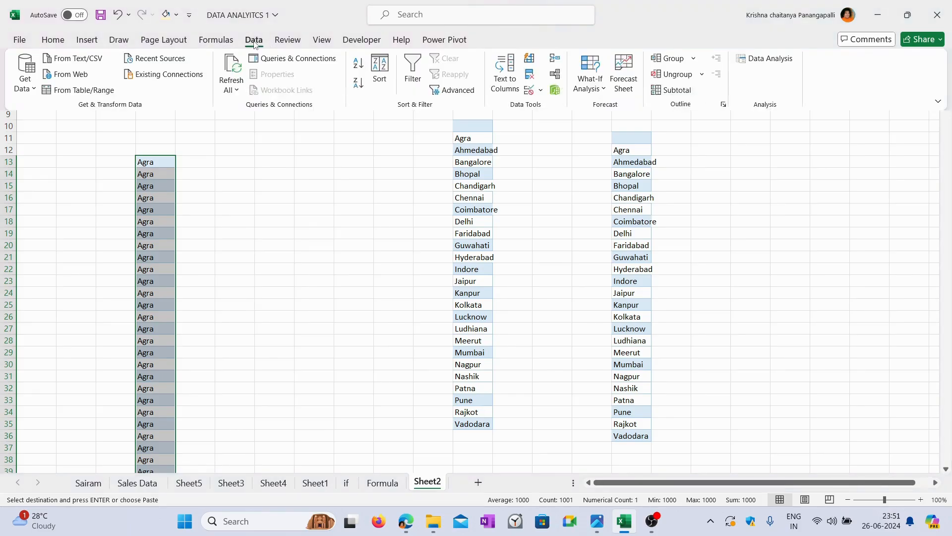
click(530, 75)
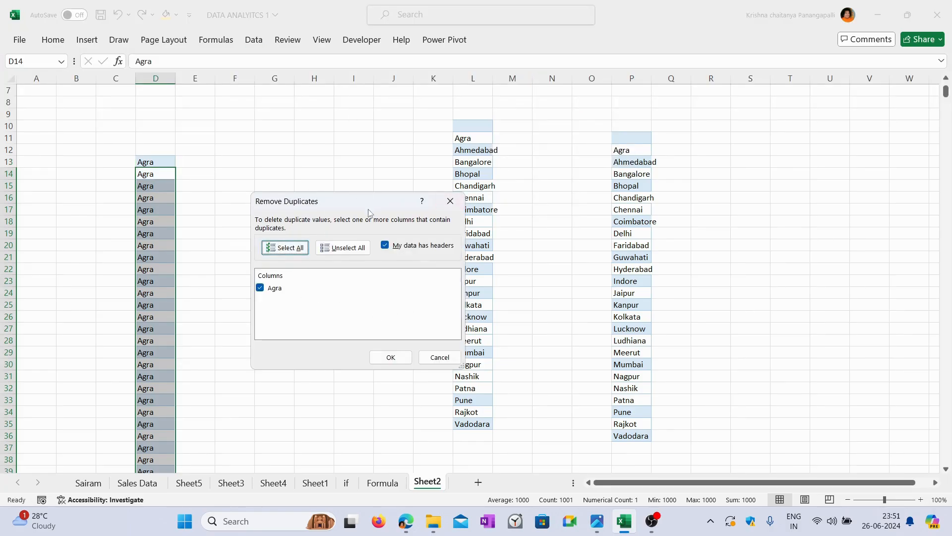
click(392, 358)
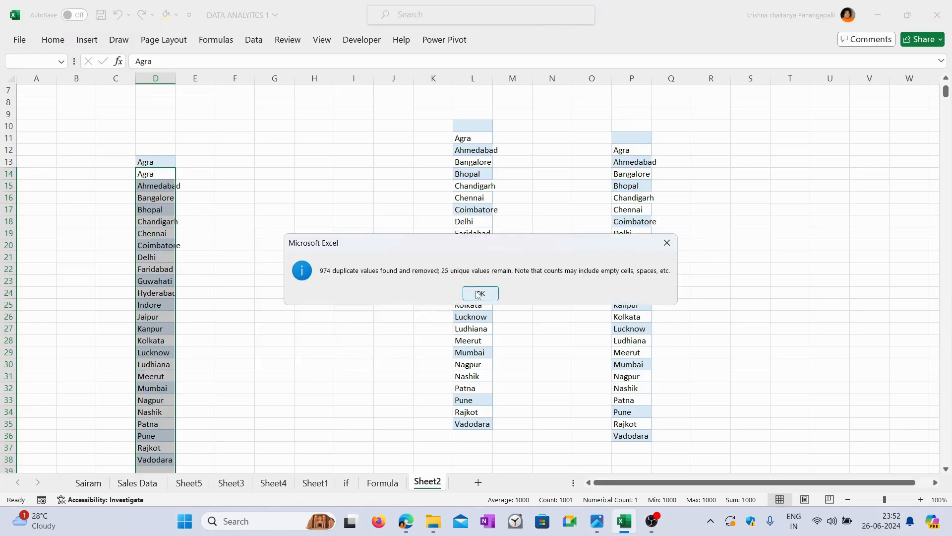
click(479, 293)
click(165, 162)
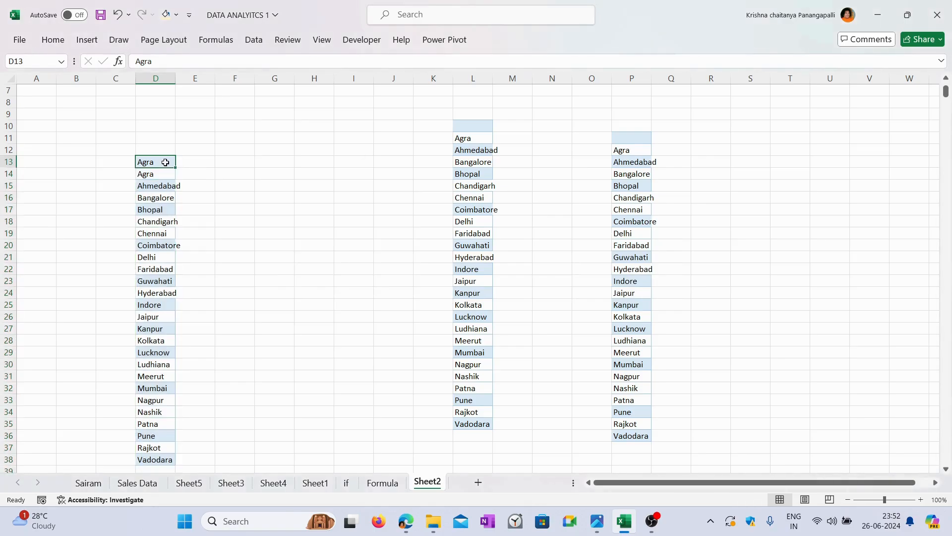
key(Delete)
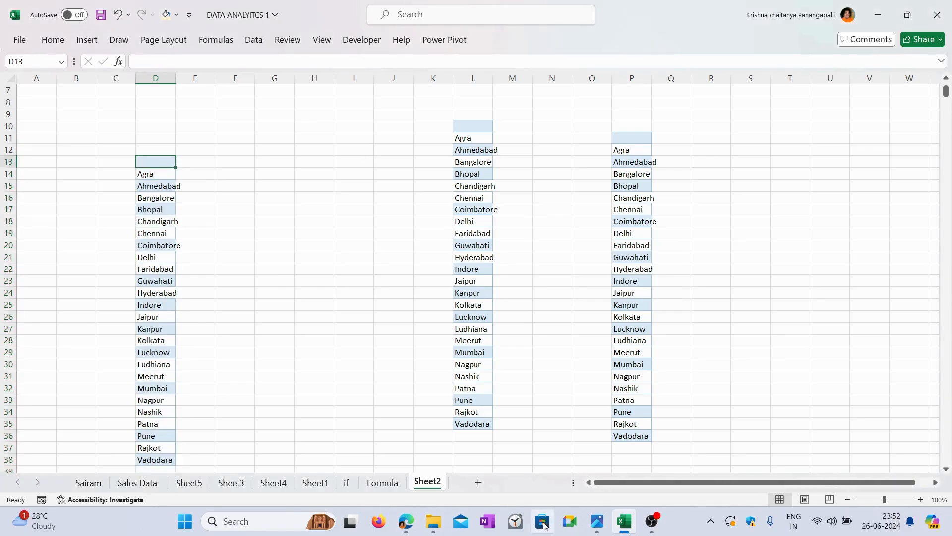
click(231, 482)
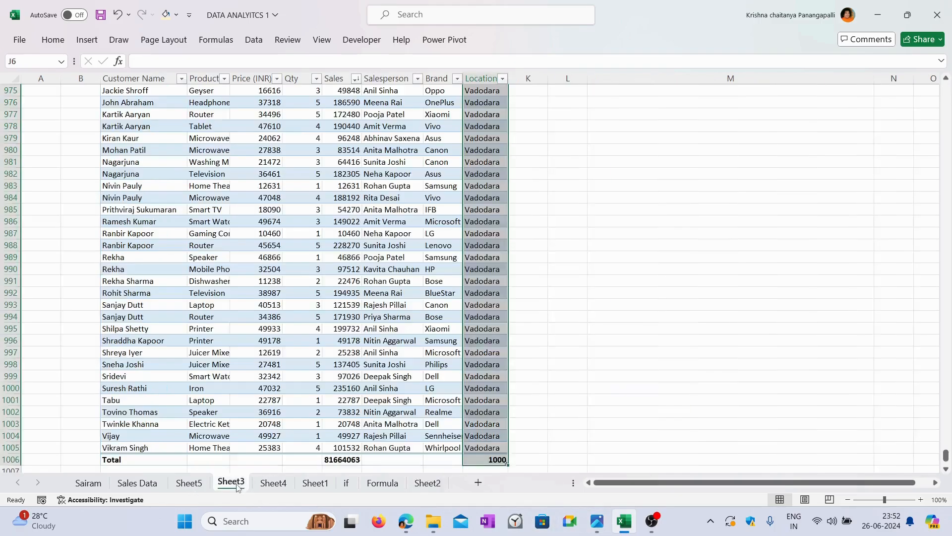
scroll(441, 320, up, 5)
scroll(441, 321, up, 18)
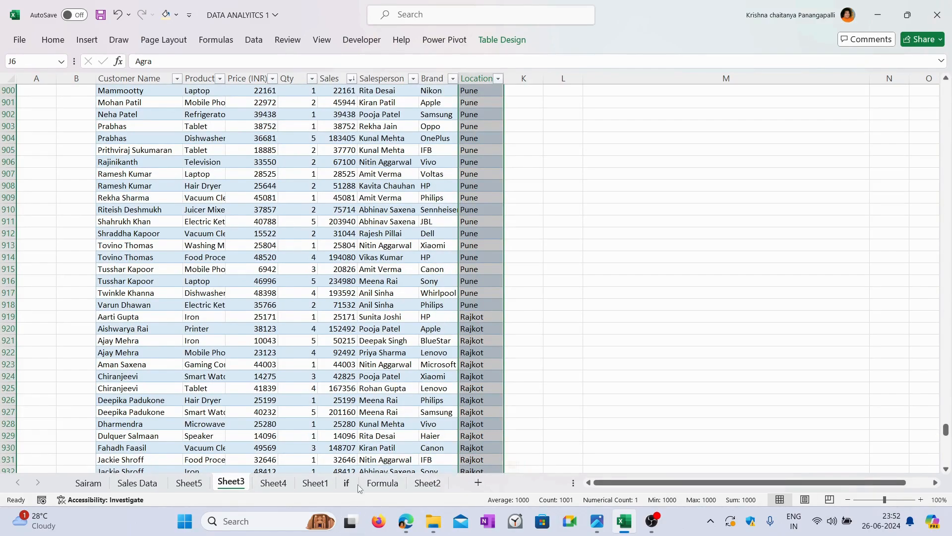
click(428, 482)
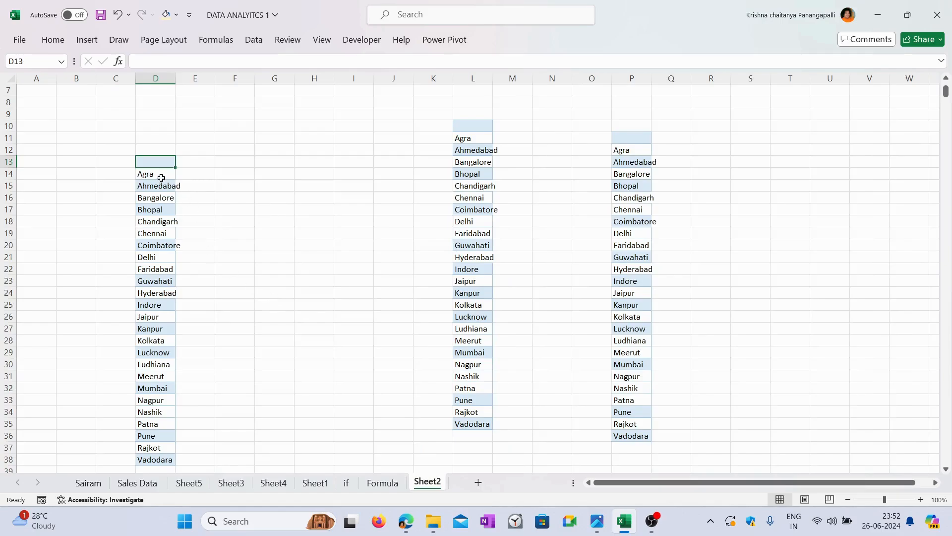
drag(160, 176, 164, 261)
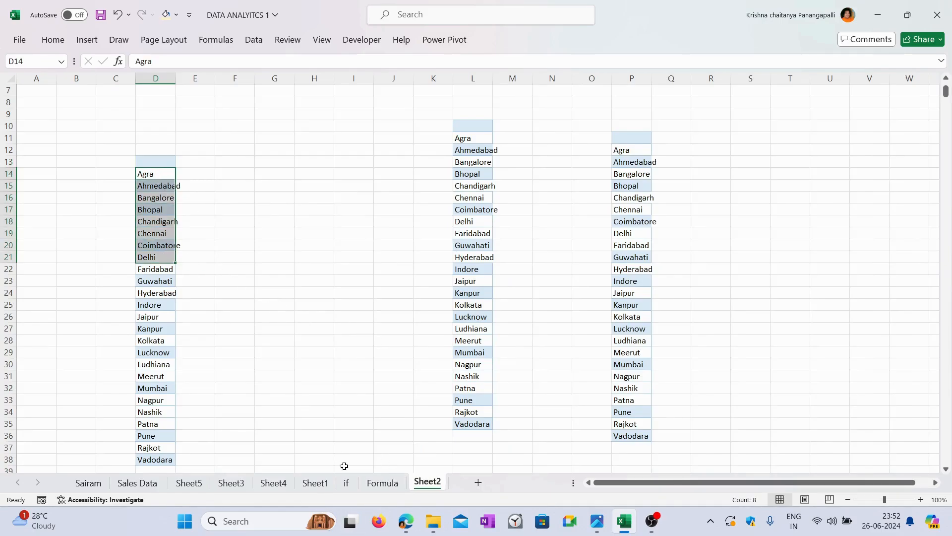
Return to the top of Sheet3's sales table and examine the SUMIFS formula under the Total sale question in M7.
click(231, 482)
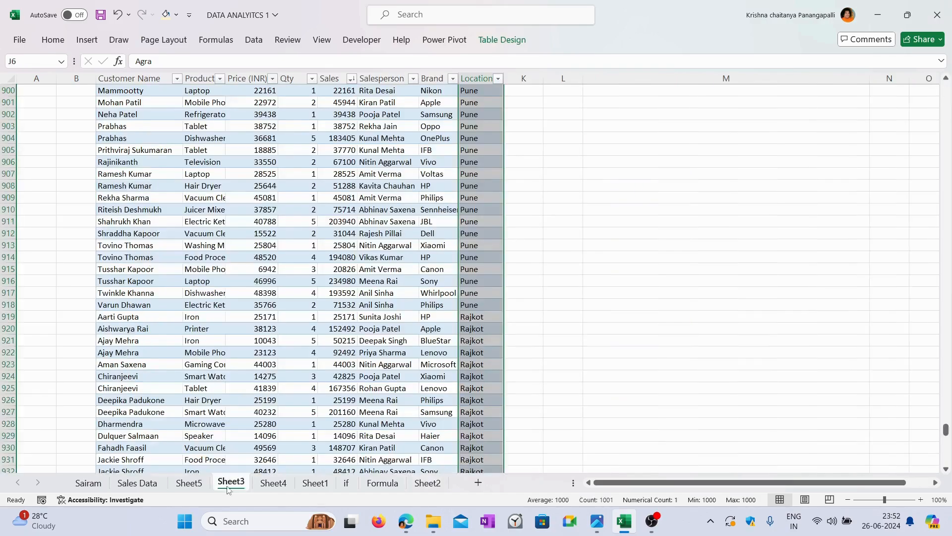
click(365, 259)
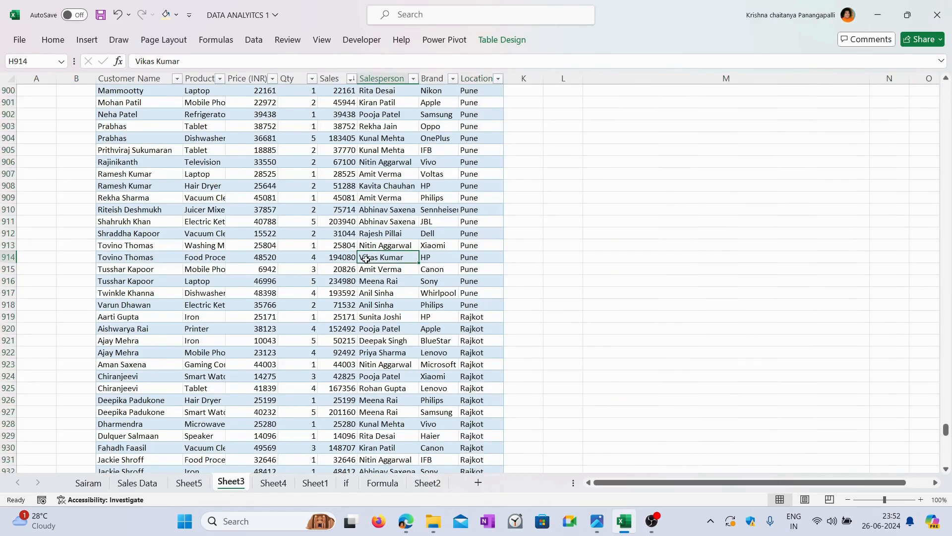
key(ctrl+Up)
key(Right)
key(Right)
key(Right)
key(Right)
key(Right)
key(Right)
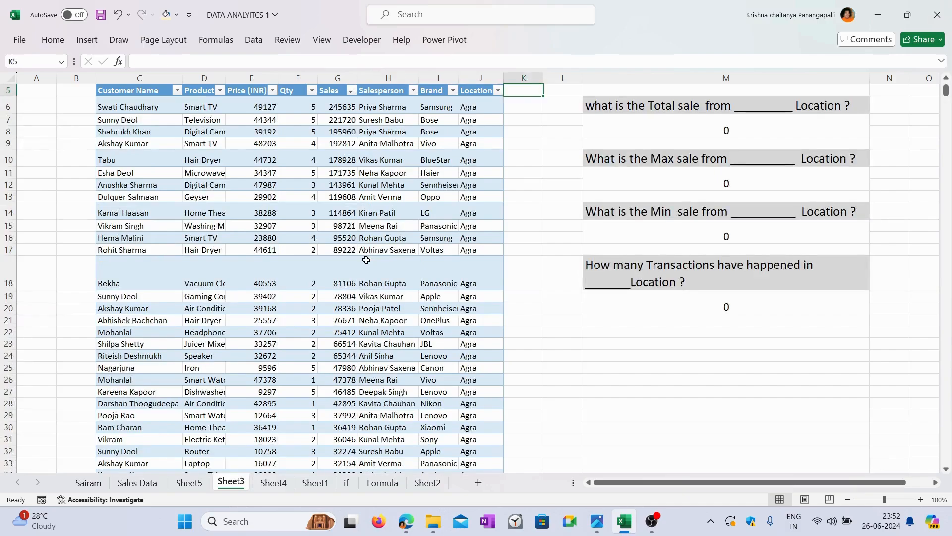
scroll(366, 260, up, 2)
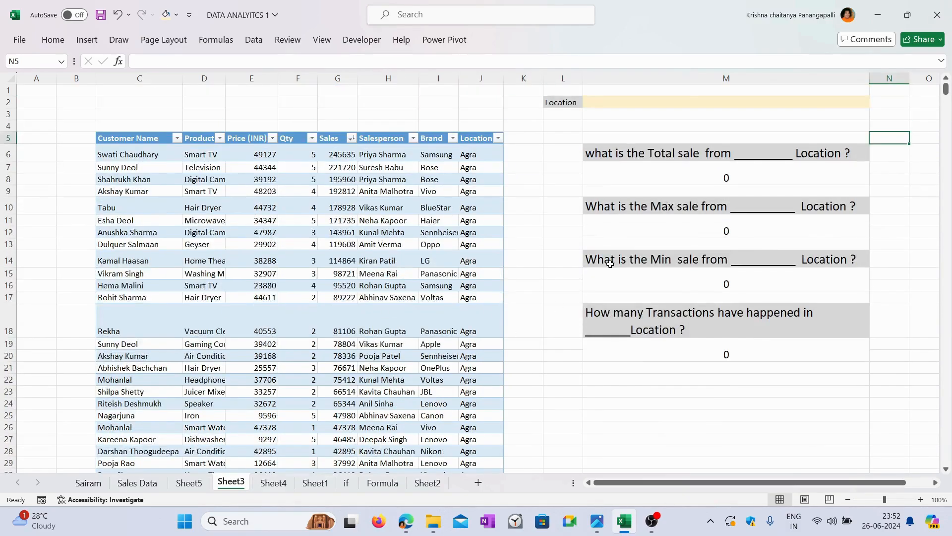
click(688, 101)
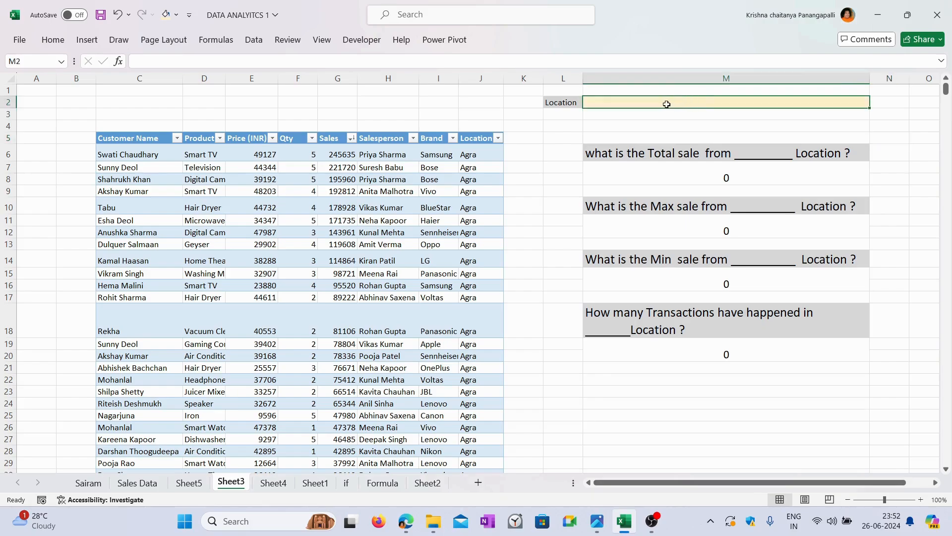
click(782, 170)
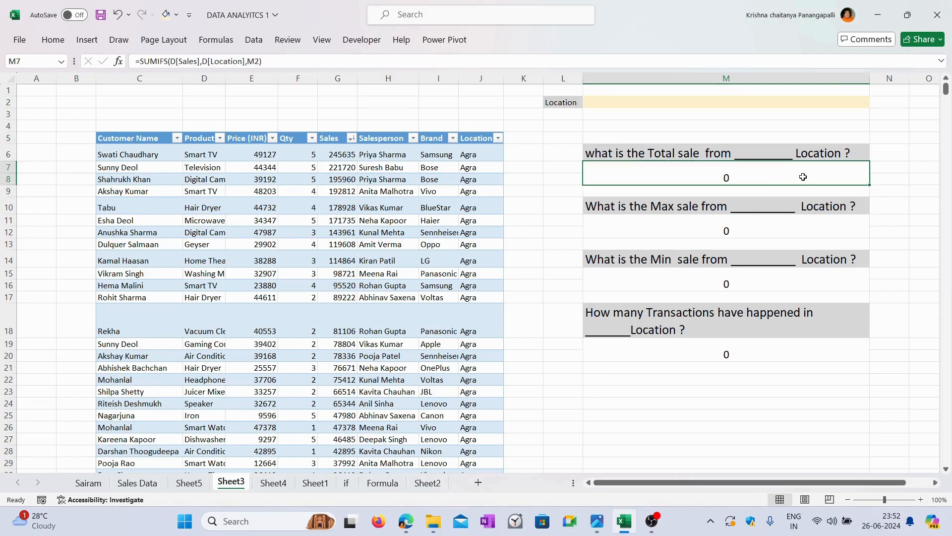
double_click(799, 176)
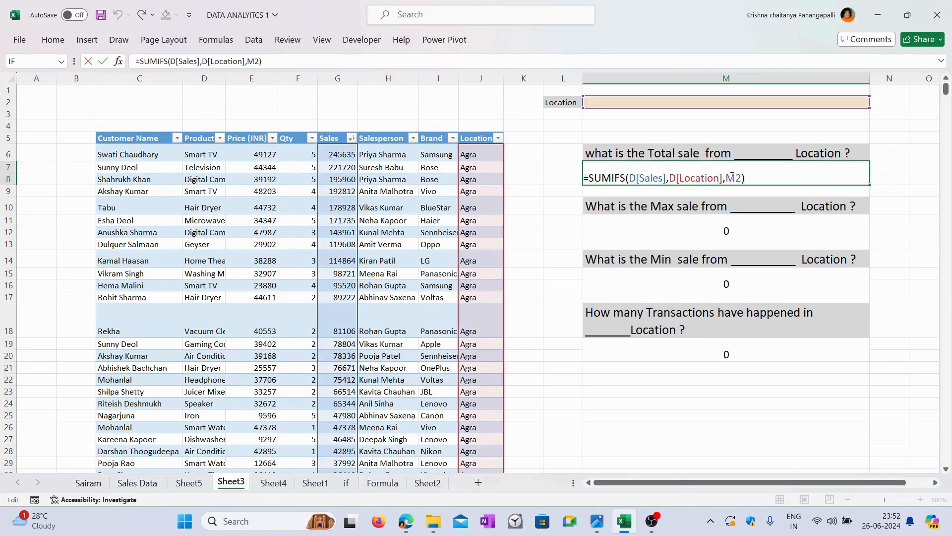
key(Escape)
Add List data validation to Sheet3's cell M2, using Sheet2's location range D14:D38 as the source.
click(735, 103)
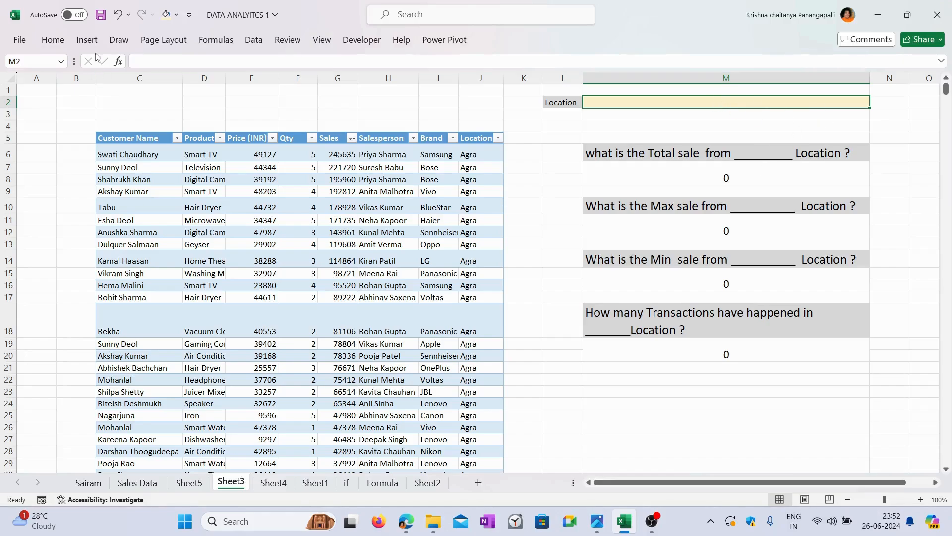
click(253, 39)
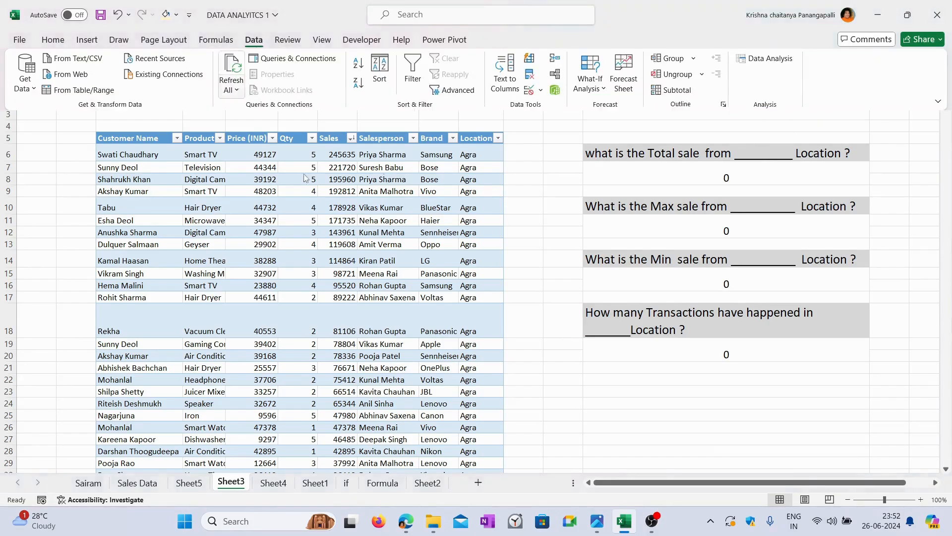
click(529, 90)
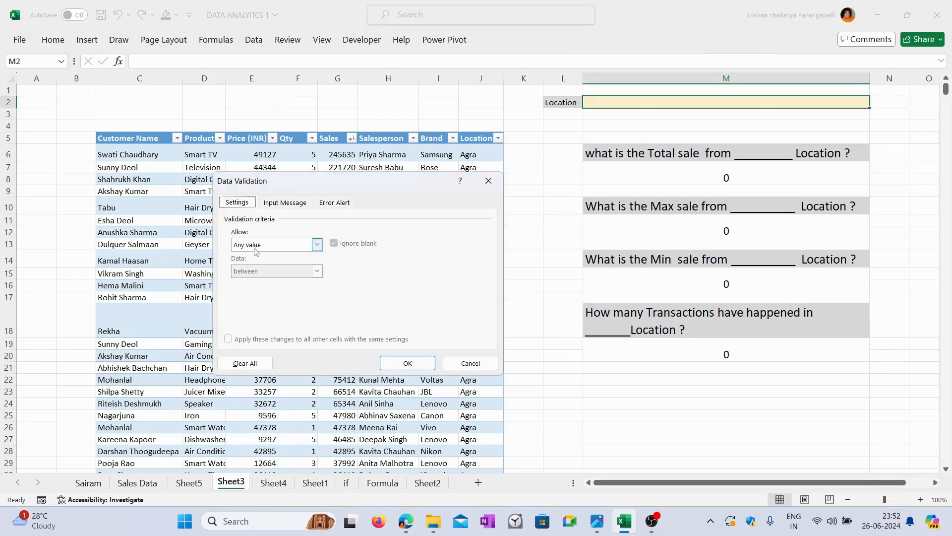
click(318, 246)
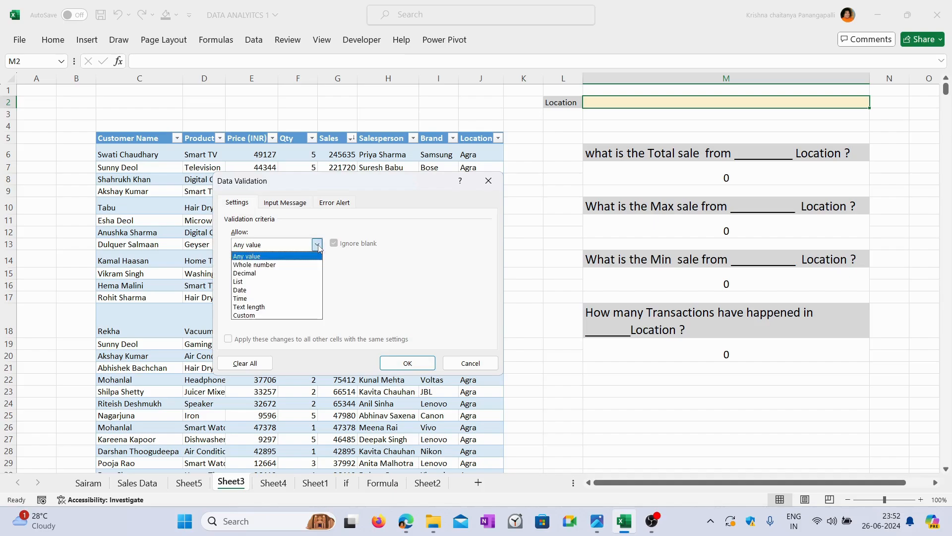
click(296, 281)
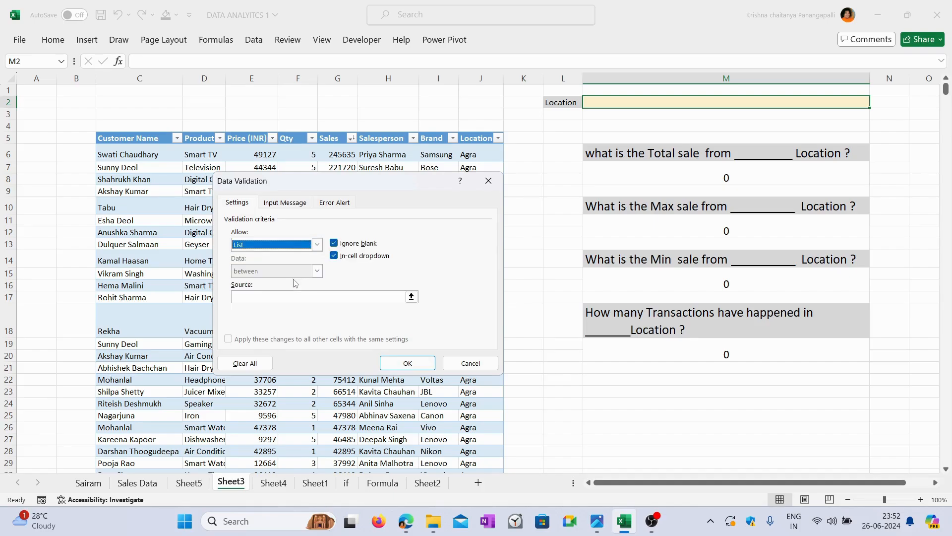
click(274, 297)
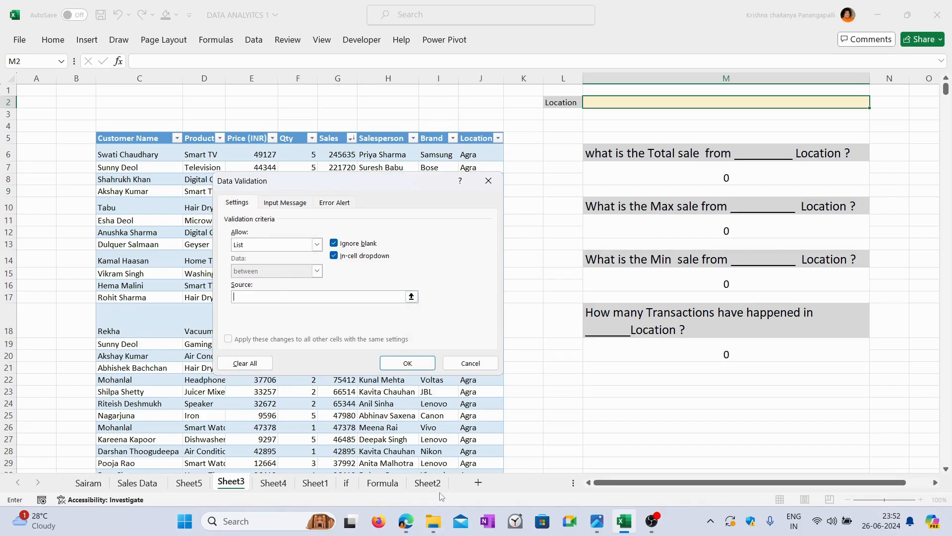
click(427, 483)
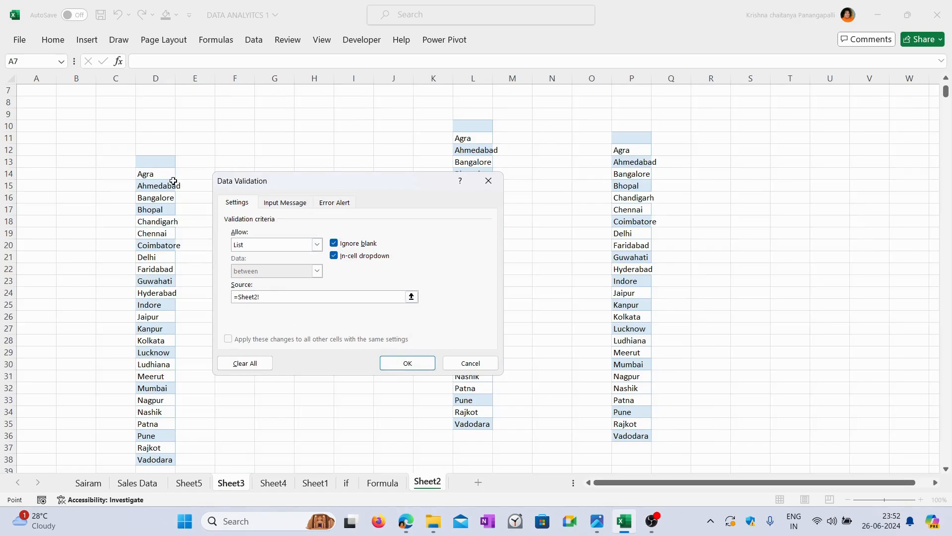
click(157, 177)
key(ctrl+shift+Down)
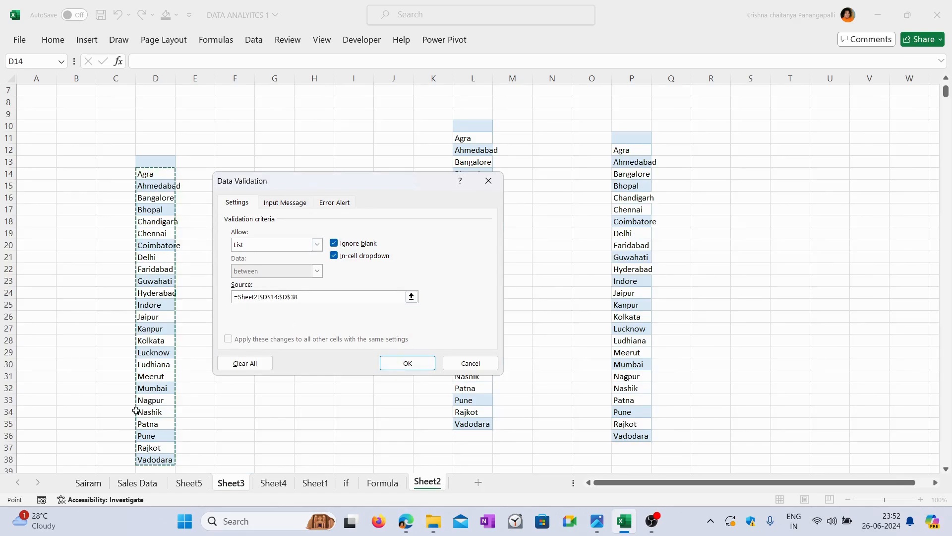
scroll(181, 398, down, 1)
click(416, 367)
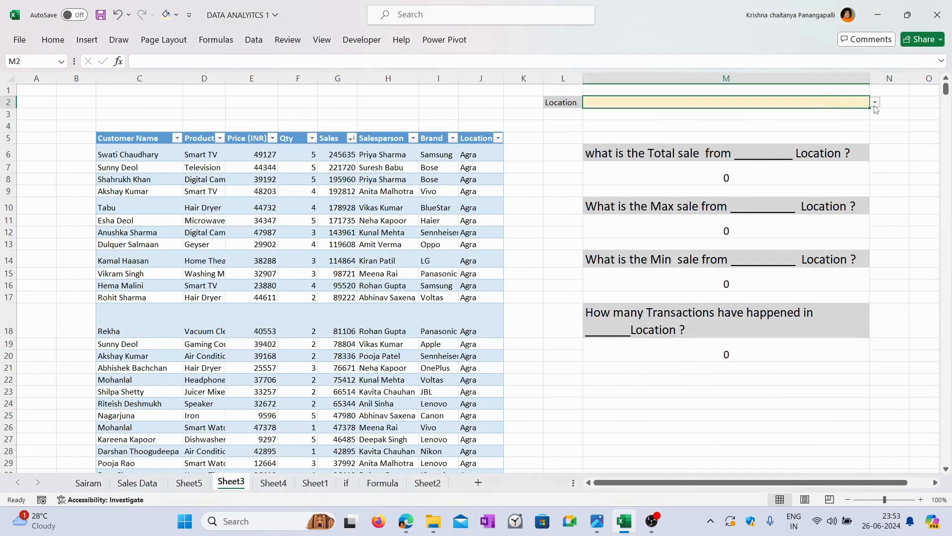
Choose Chandigarh as the location in M2 and check the total, max, min and transaction count answers.
click(875, 102)
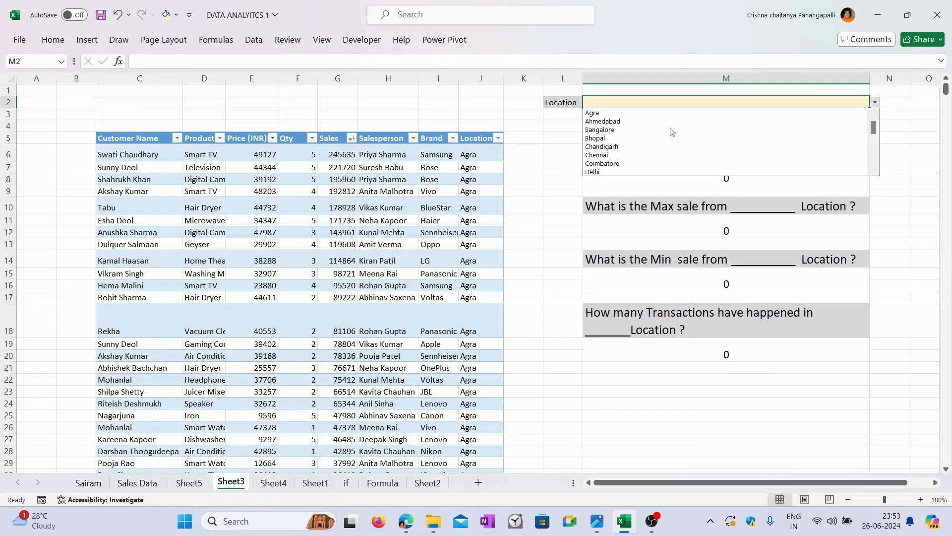
click(653, 146)
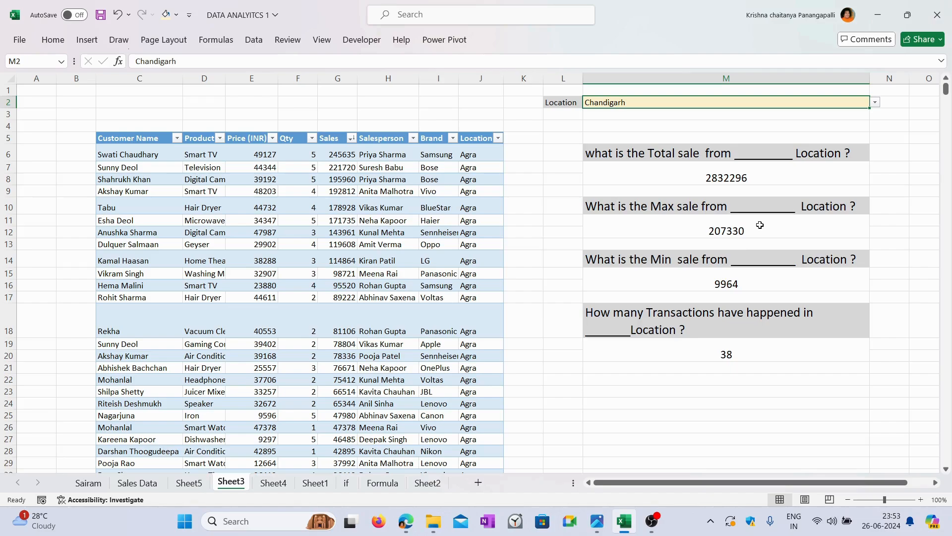
click(742, 177)
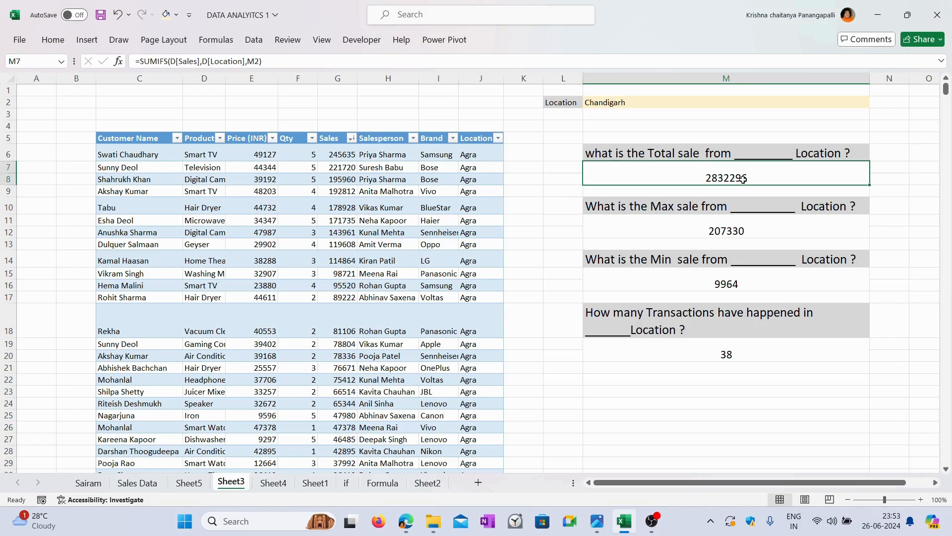
click(743, 233)
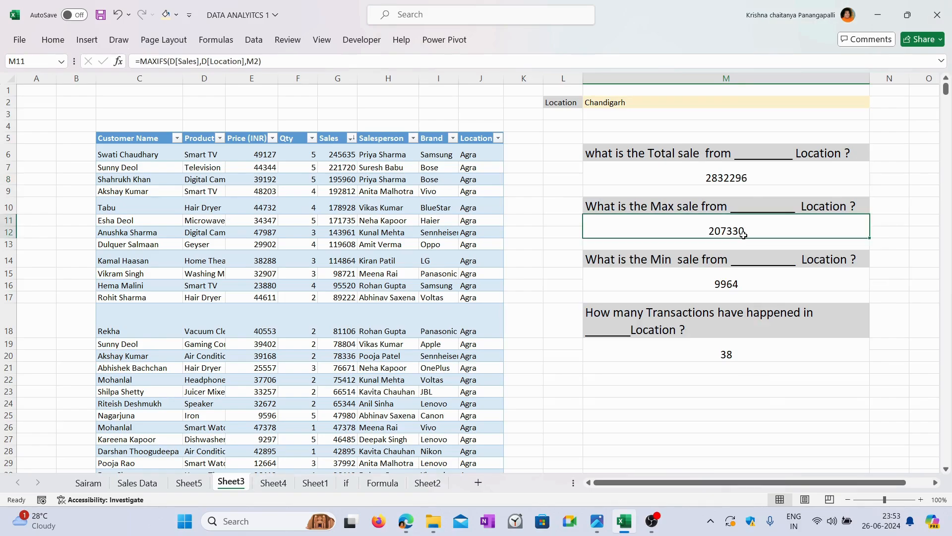
click(738, 282)
click(727, 350)
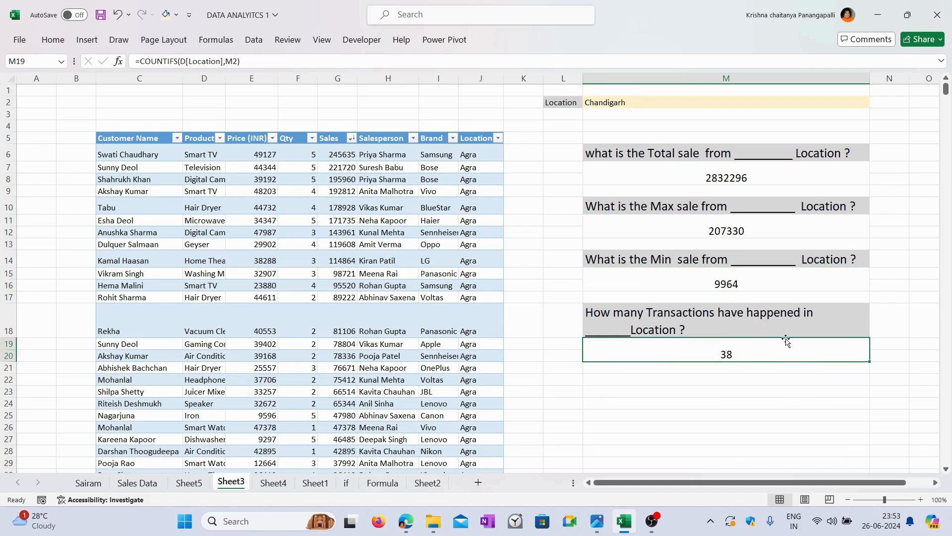
Set the location in M2 to Guwahati and check the four answer cells below it.
click(865, 103)
click(876, 103)
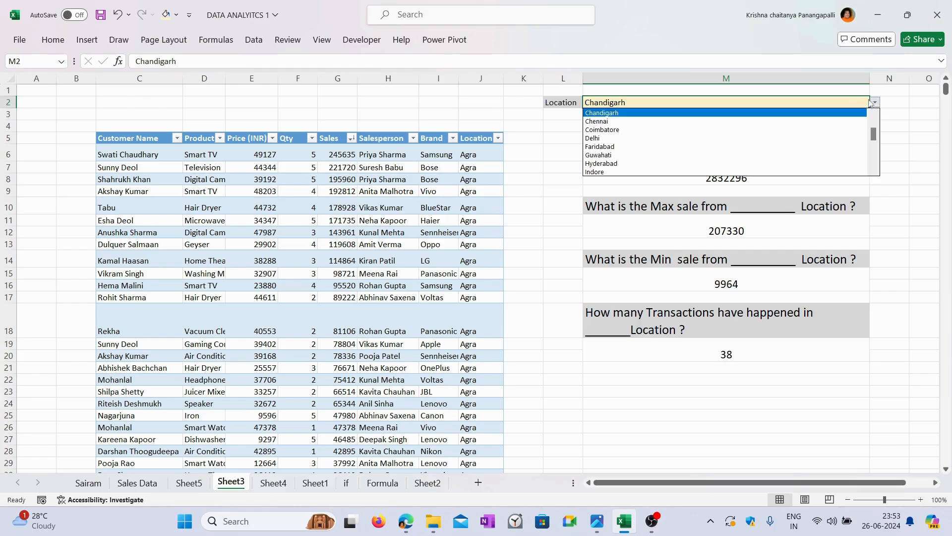
click(704, 155)
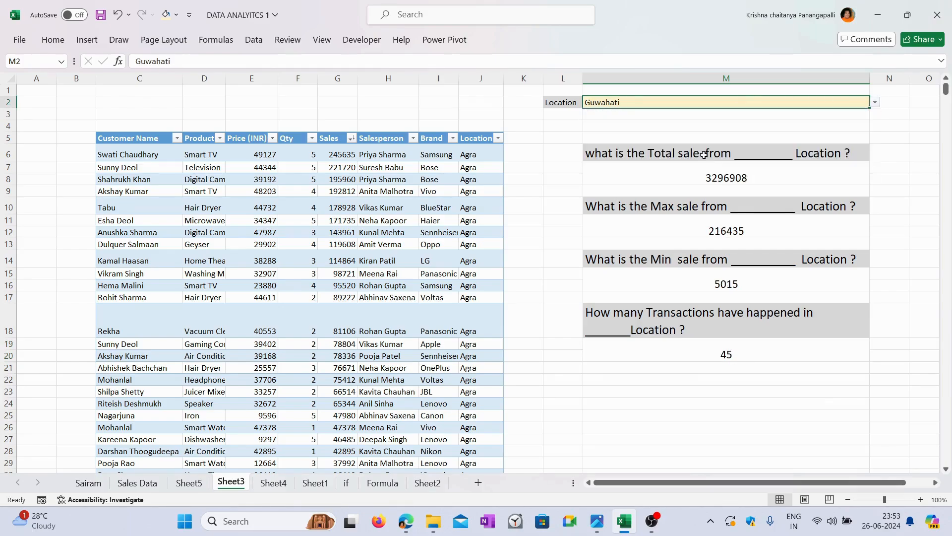
click(730, 175)
click(739, 226)
click(725, 278)
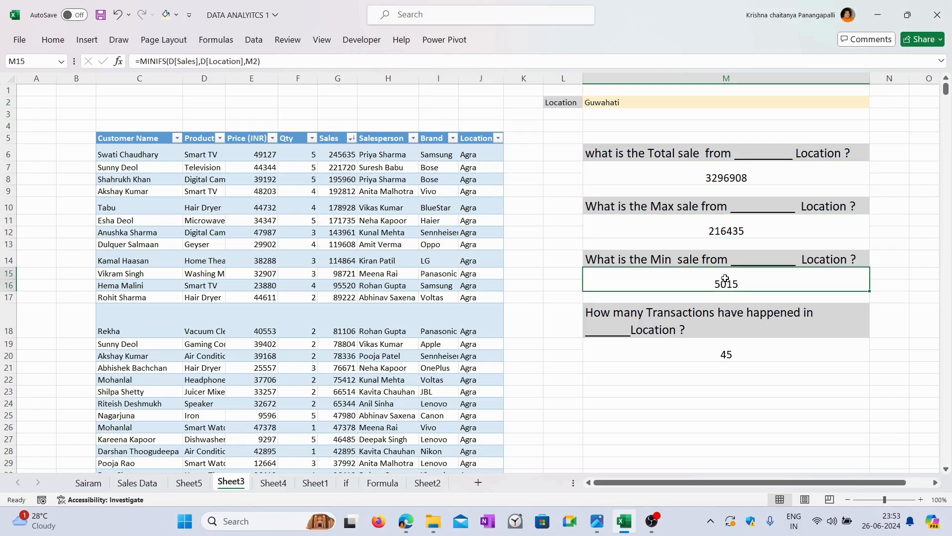
click(739, 354)
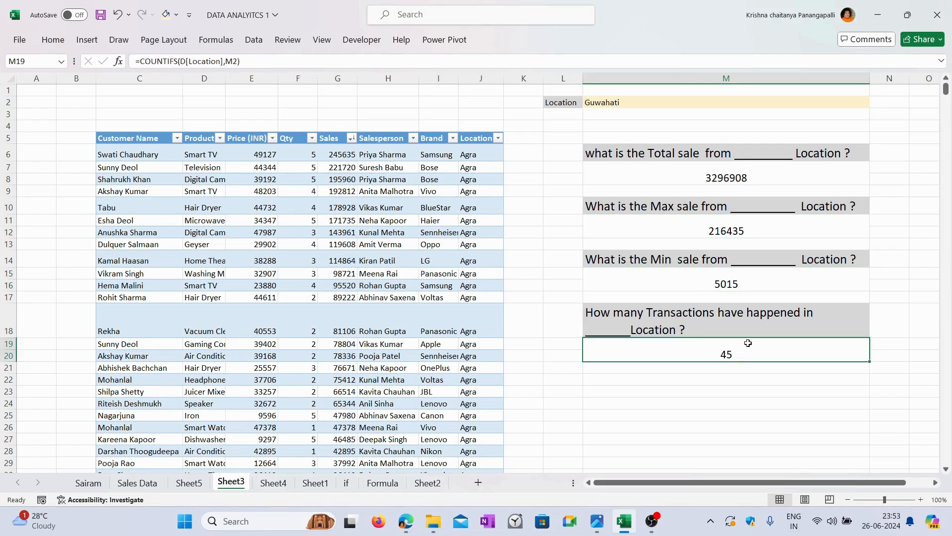
Select the transaction count answer in M19 and save the workbook.
click(748, 413)
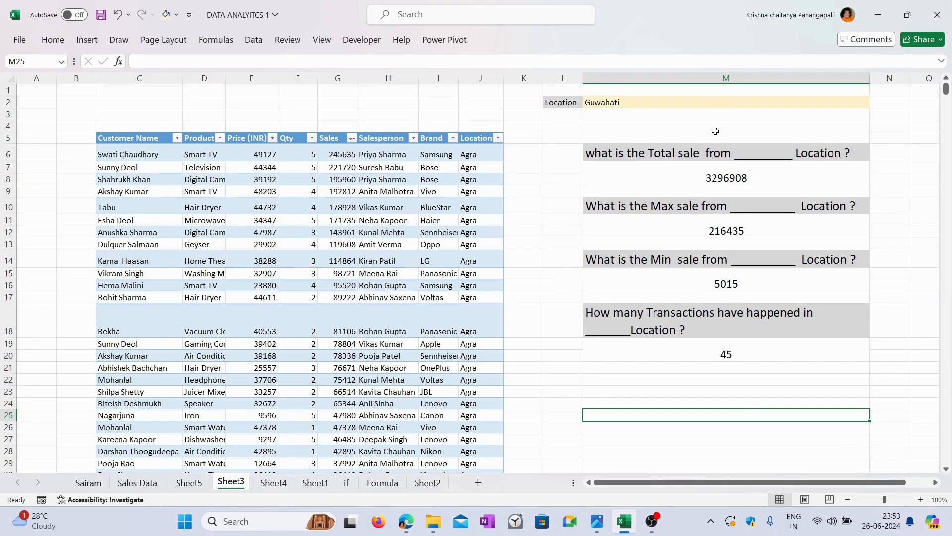
click(688, 103)
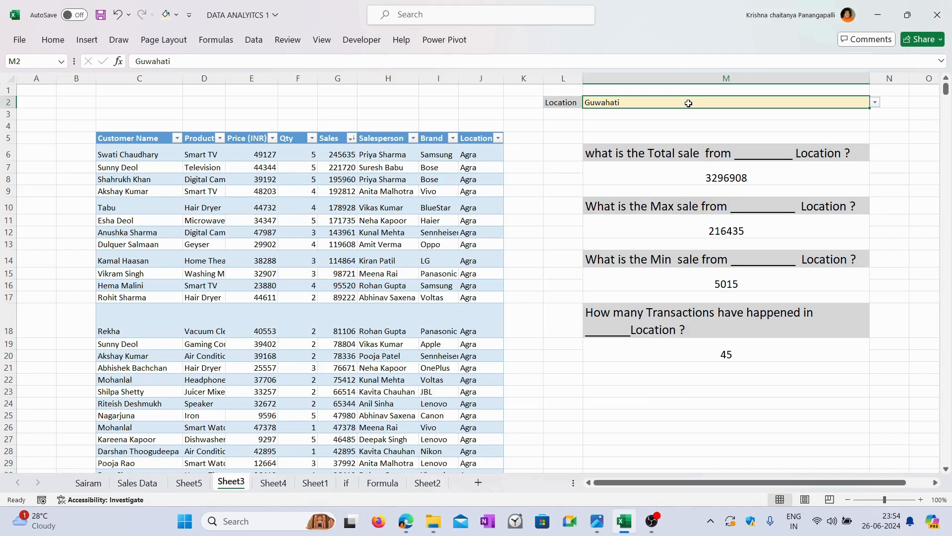
click(755, 355)
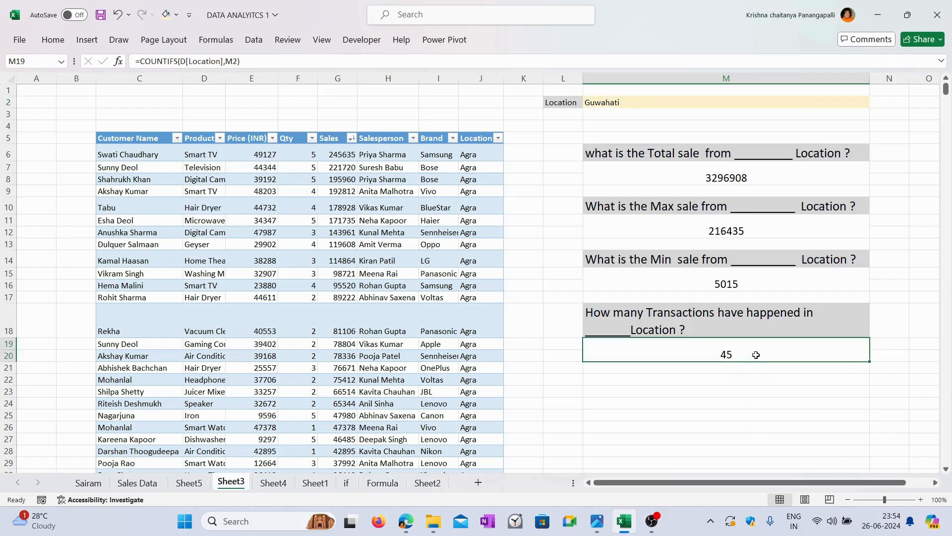
key(ctrl+s)
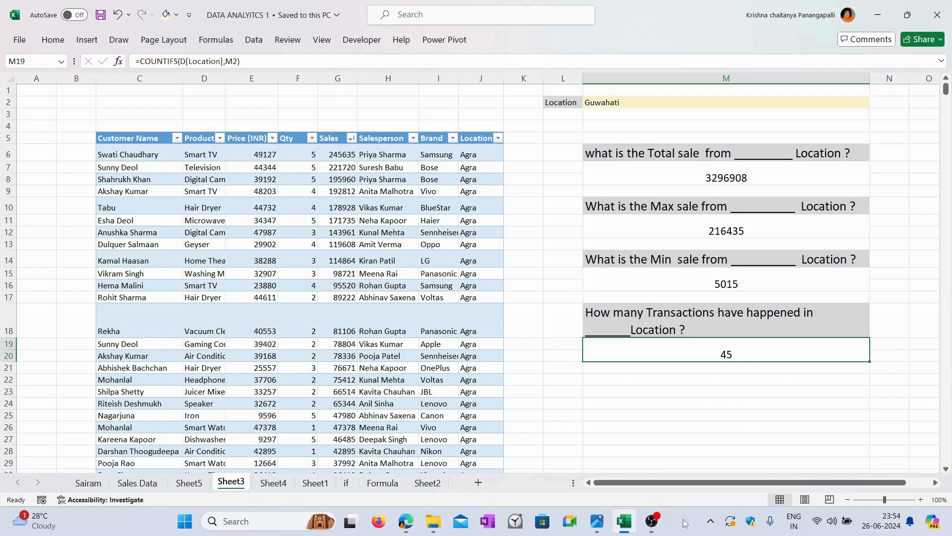